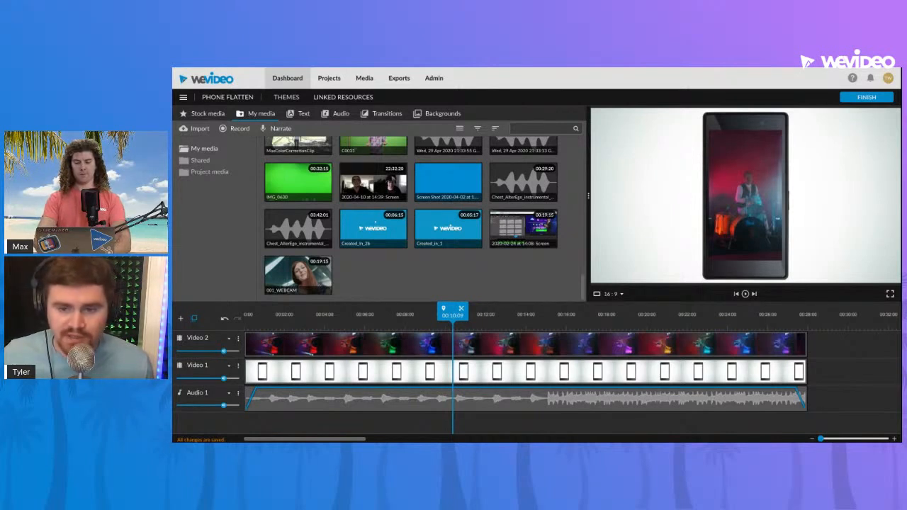
# Review the drummer-in-phone composite at several points of the timeline and check the phone clip's edit settings without changing them
pyautogui.moveTo(367, 317)
pyautogui.mouseDown()
pyautogui.moveTo(243, 316)
pyautogui.moveTo(356, 316)
pyautogui.mouseUp()
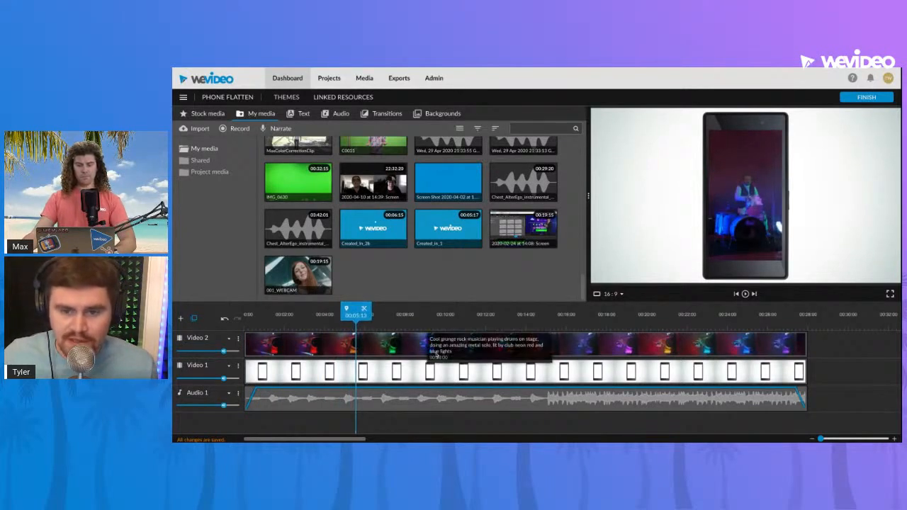
pyautogui.click(521, 324)
pyautogui.moveTo(521, 324); pyautogui.dragTo(408, 323)
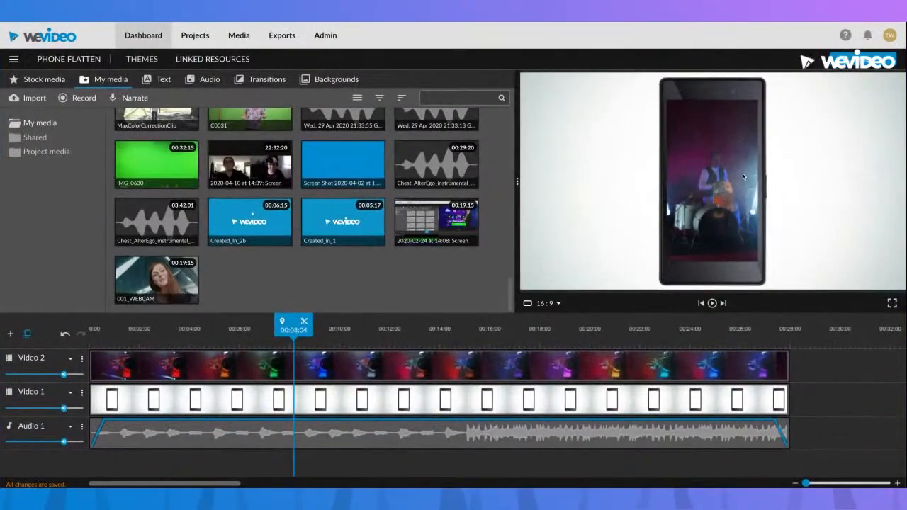
pyautogui.click(420, 334)
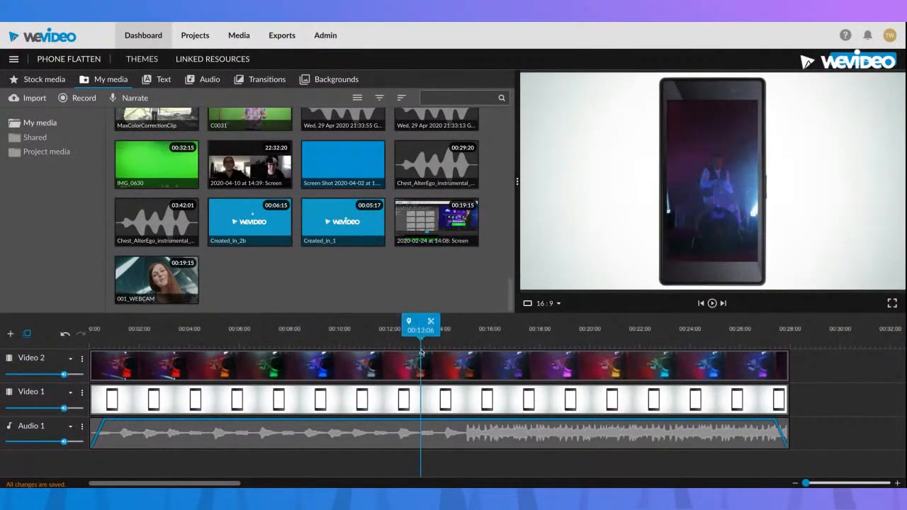
pyautogui.doubleClick(431, 401)
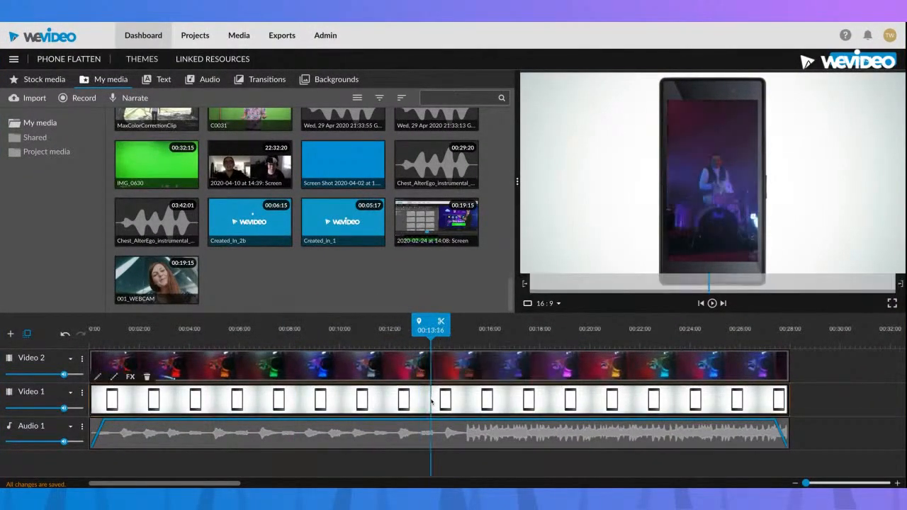
pyautogui.click(216, 468)
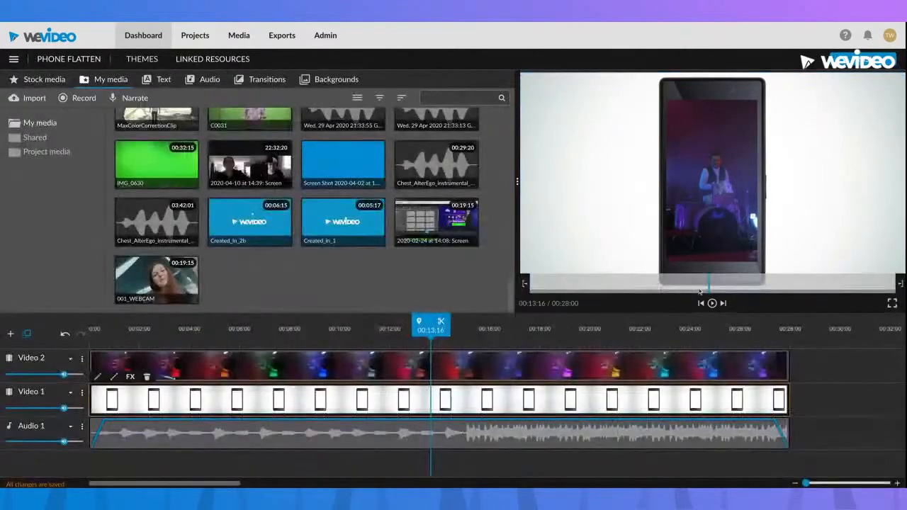
# Search the stock images for "phone" and preview the modern mobile smart phone picture with a blank screen
pyautogui.click(50, 78)
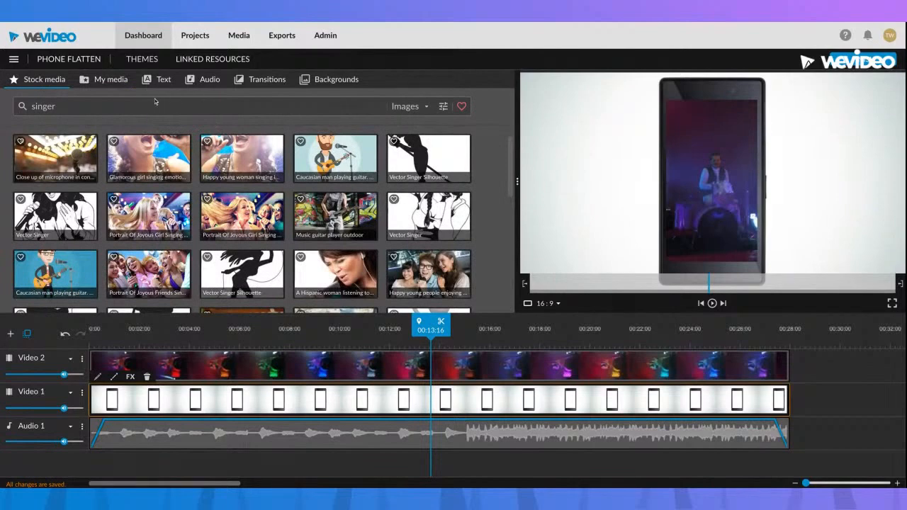
pyautogui.moveTo(154, 100); pyautogui.dragTo(2, 110)
pyautogui.write('p')
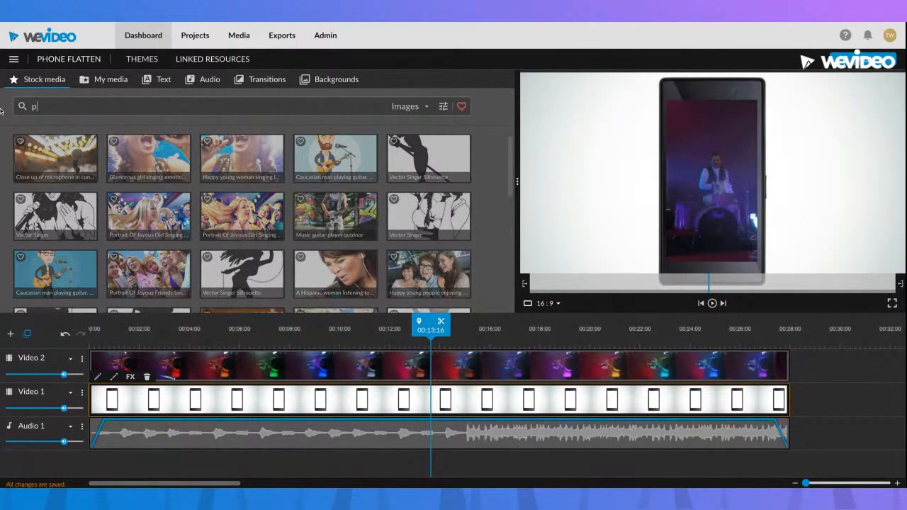
pyautogui.write('hone')
pyautogui.click(425, 107)
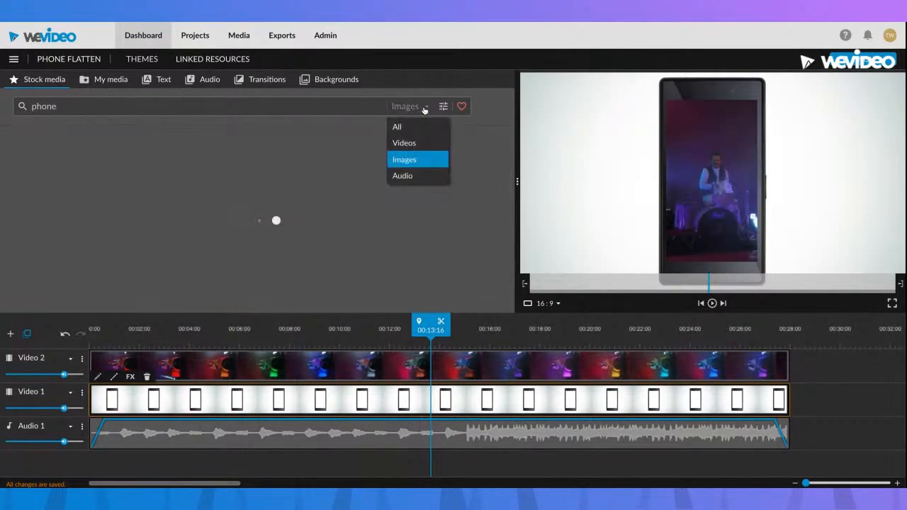
pyautogui.click(417, 160)
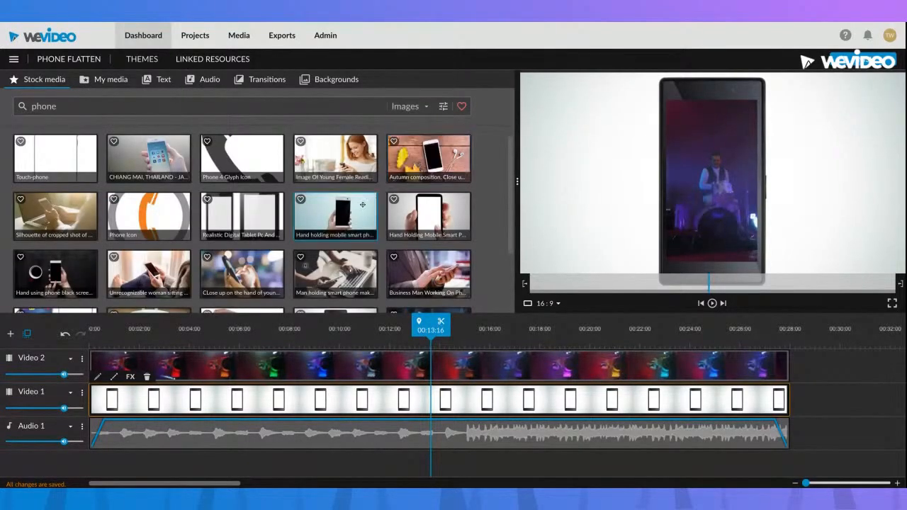
pyautogui.scroll(-2, 362, 205)
pyautogui.click(341, 247)
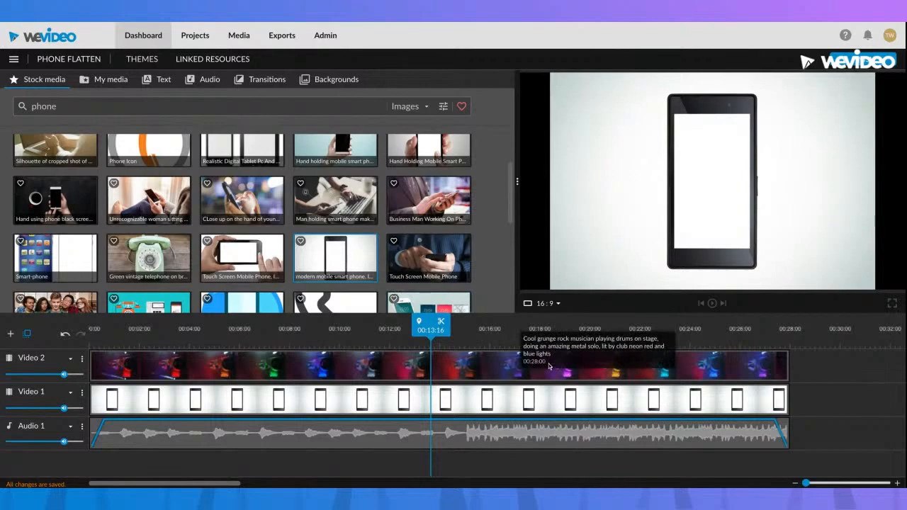
# Review the drummer clip's transform settings, then delete the clip from the Video 2 track
pyautogui.click(684, 365)
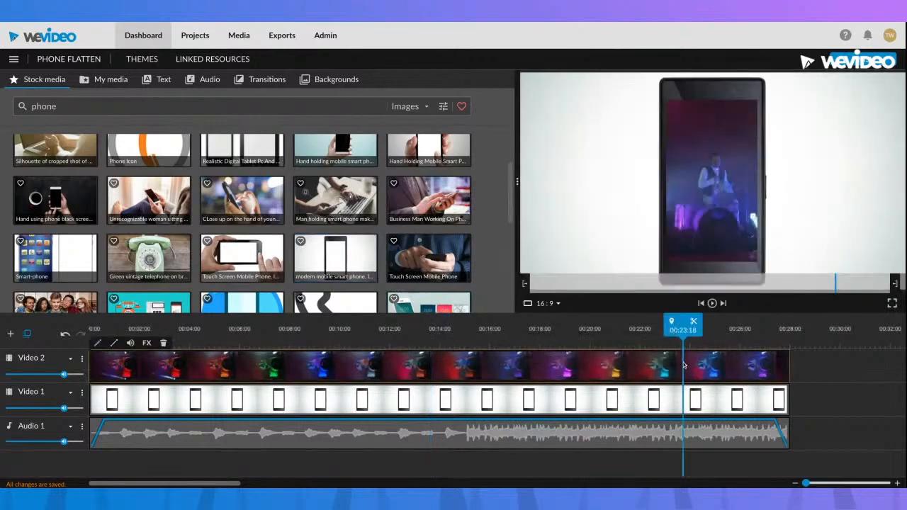
pyautogui.doubleClick(584, 366)
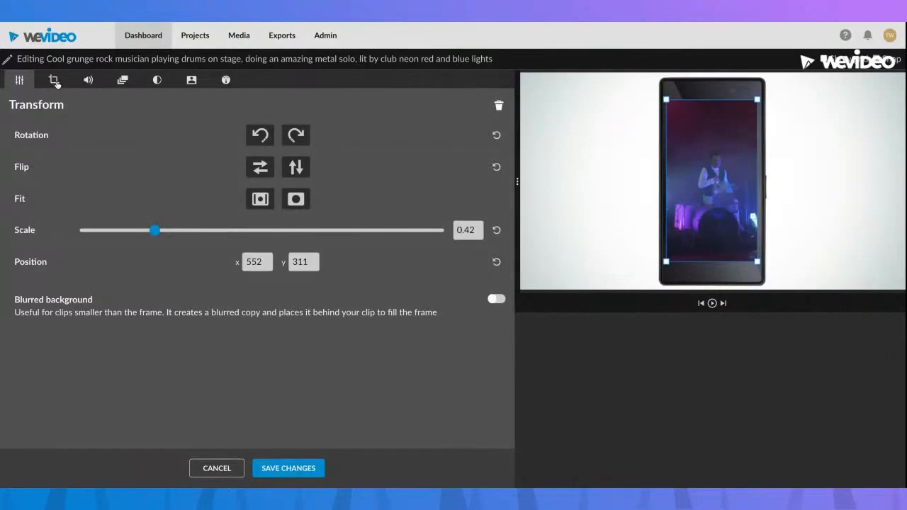
pyautogui.click(264, 470)
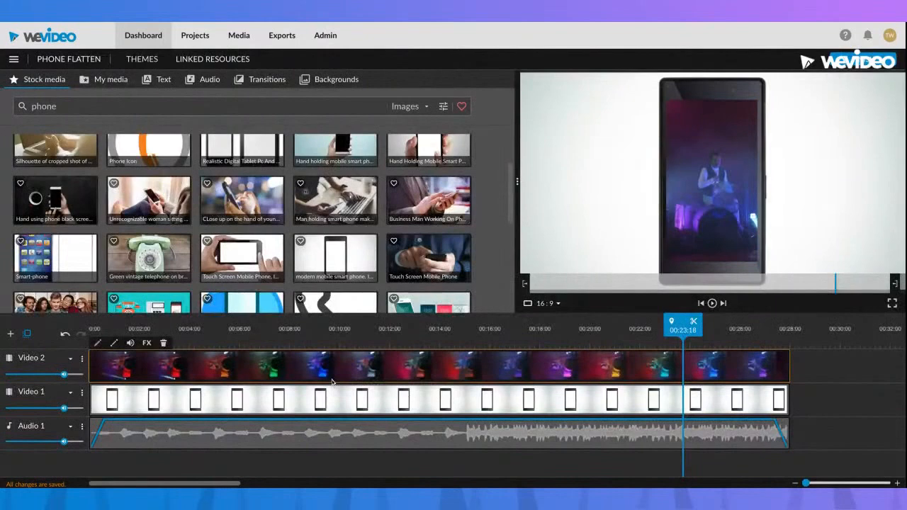
pyautogui.press('Delete')
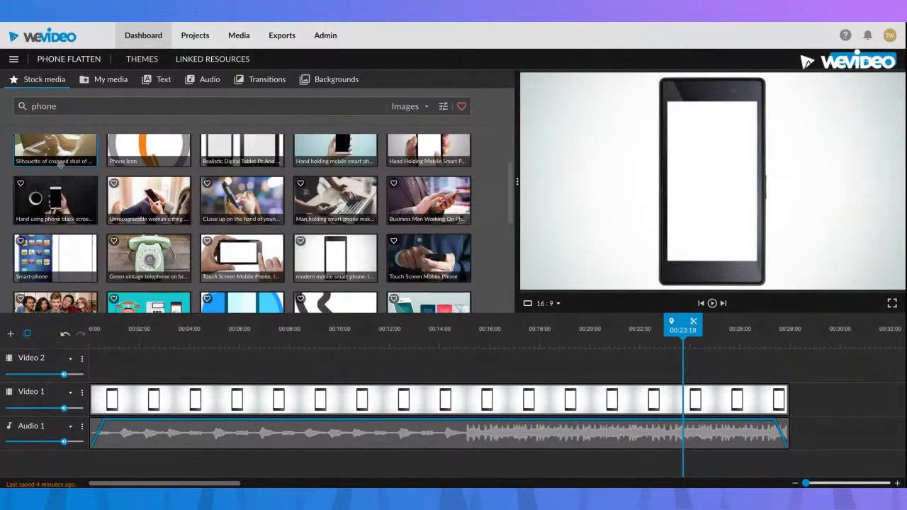
# Search the stock media for "singer" and limit the results to videos
pyautogui.click(70, 104)
pyautogui.doubleClick(72, 104)
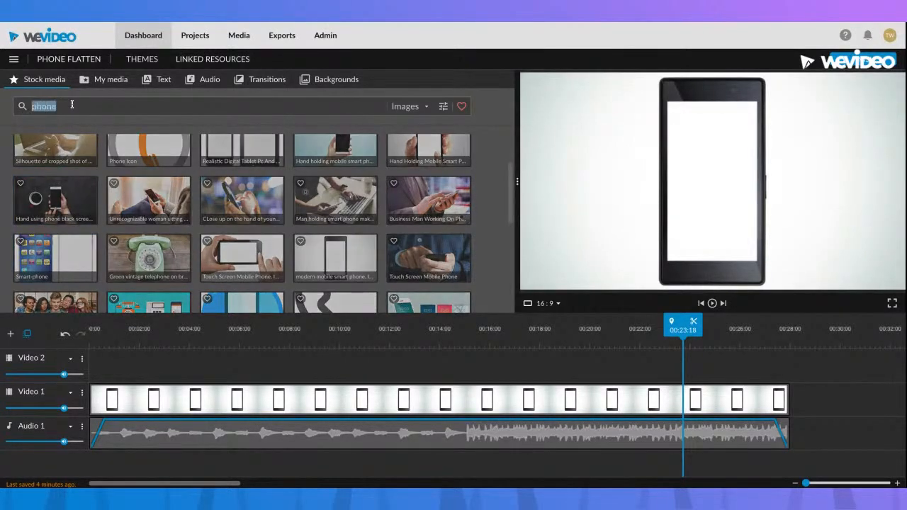
pyautogui.press('BackSpace')
pyautogui.write('singer')
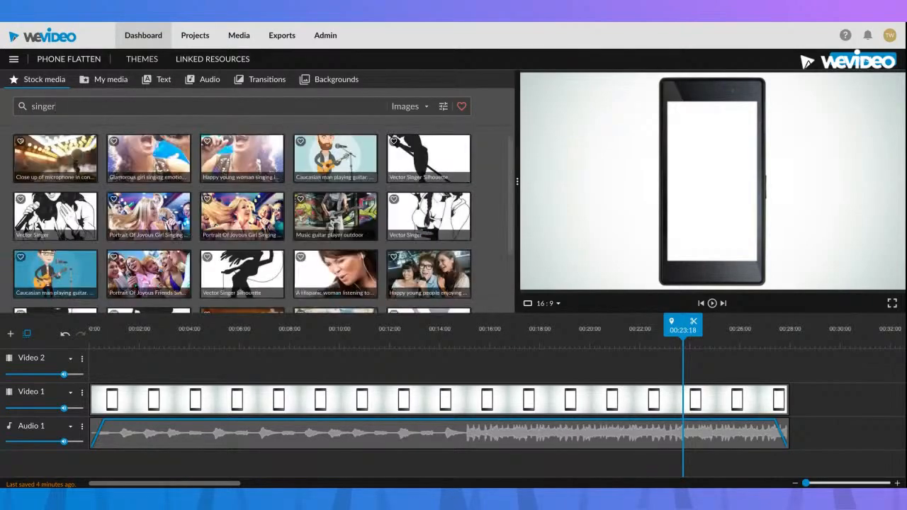
pyautogui.click(399, 107)
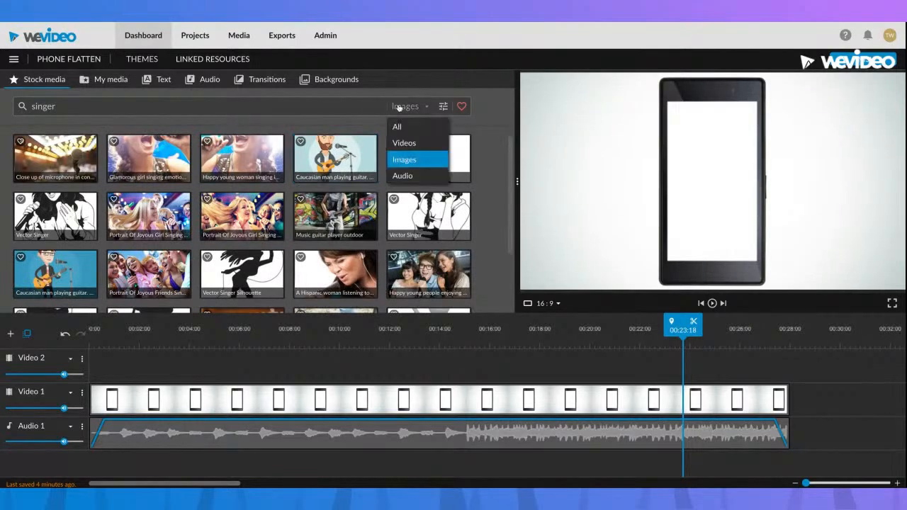
pyautogui.click(403, 143)
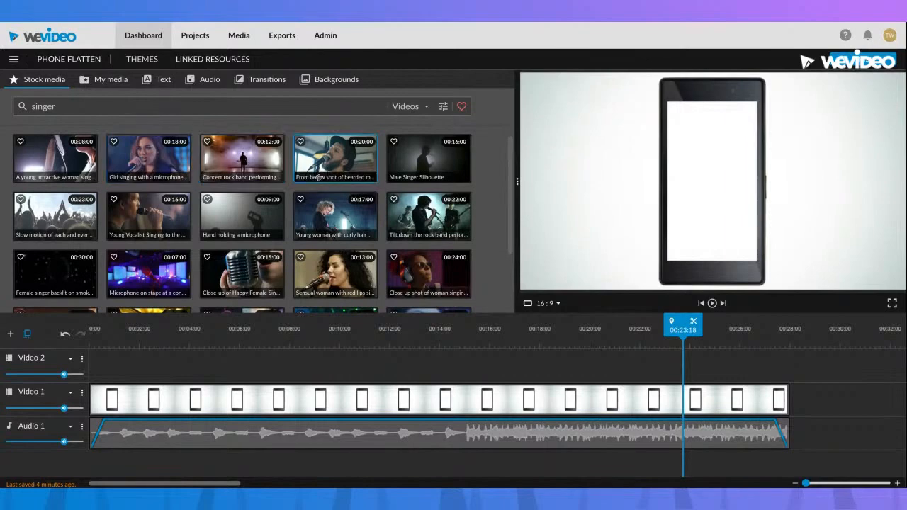
# Preview the 20-second video of the bearded man singing in a hat and place it at the start of Video 2
pyautogui.click(345, 163)
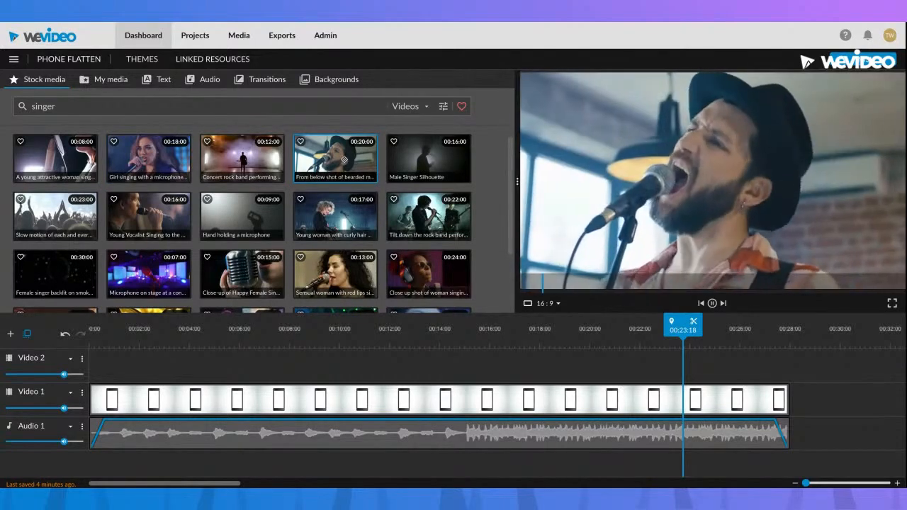
pyautogui.moveTo(343, 158); pyautogui.dragTo(269, 378)
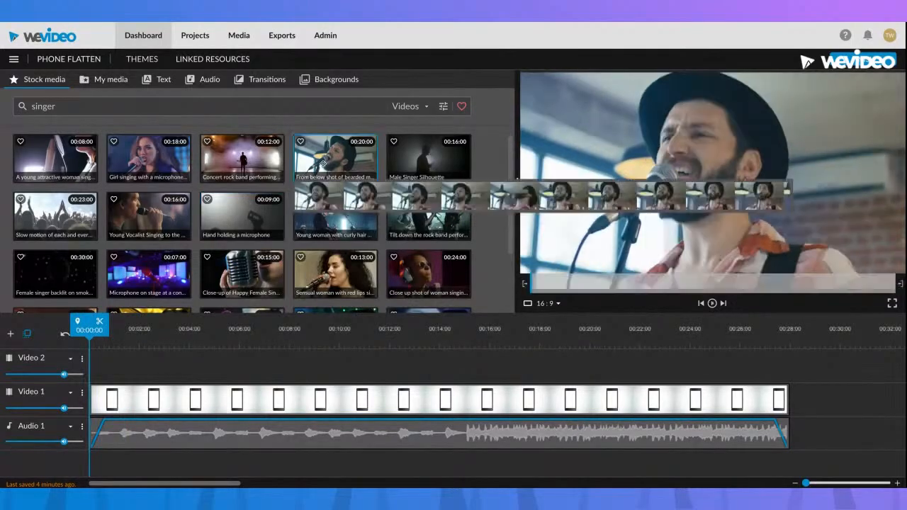
pyautogui.moveTo(272, 365); pyautogui.dragTo(206, 366)
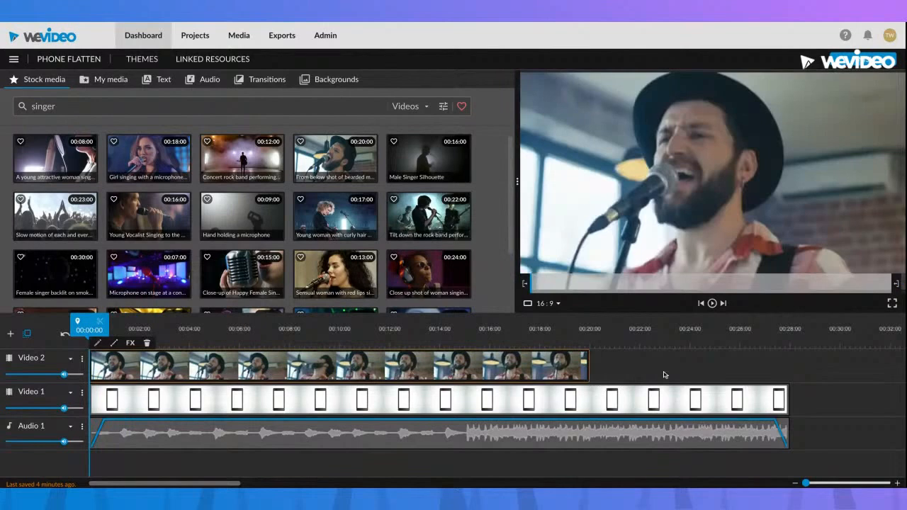
# Trim the ends of the phone clip and the Audio 1 music to match the 20-second singer clip
pyautogui.click(780, 394)
pyautogui.moveTo(786, 394); pyautogui.dragTo(588, 395)
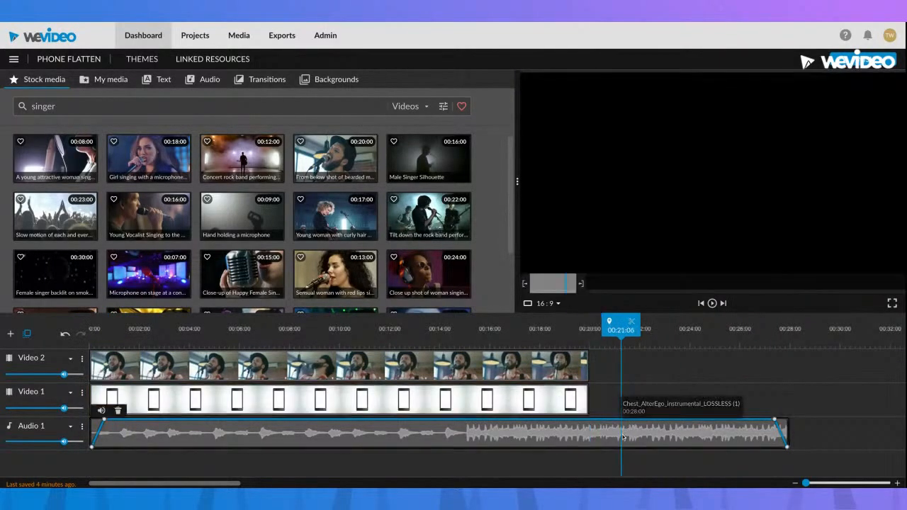
pyautogui.moveTo(783, 425); pyautogui.dragTo(587, 425)
# Crop the singer clip horizontally to a vertical strip with left 1250 and right 1286, and save the changes
pyautogui.moveTo(426, 342); pyautogui.dragTo(410, 338)
pyautogui.moveTo(350, 333); pyautogui.dragTo(275, 335)
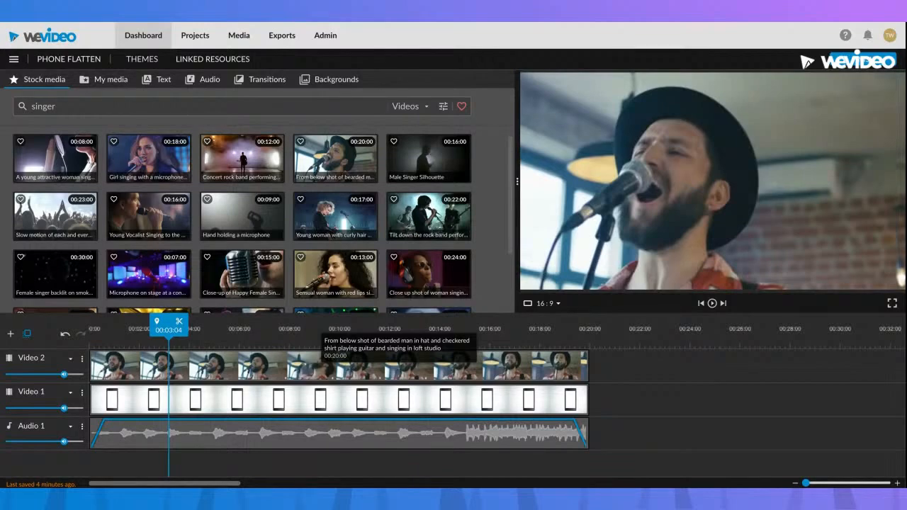
pyautogui.doubleClick(246, 366)
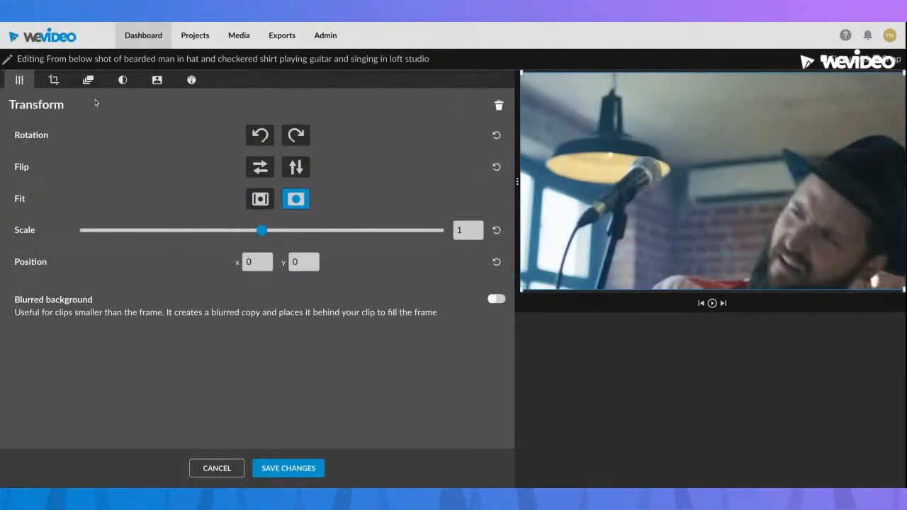
pyautogui.click(54, 81)
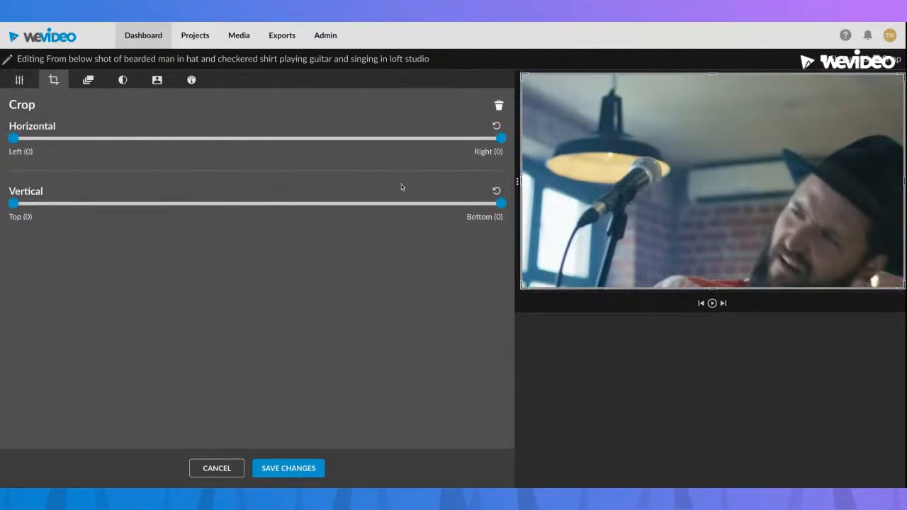
pyautogui.moveTo(522, 181); pyautogui.dragTo(647, 182)
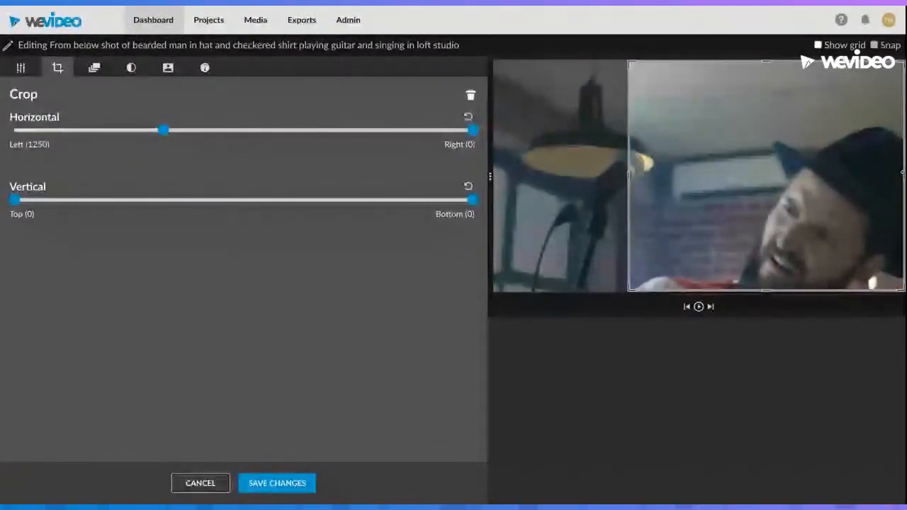
pyautogui.moveTo(904, 178); pyautogui.dragTo(767, 176)
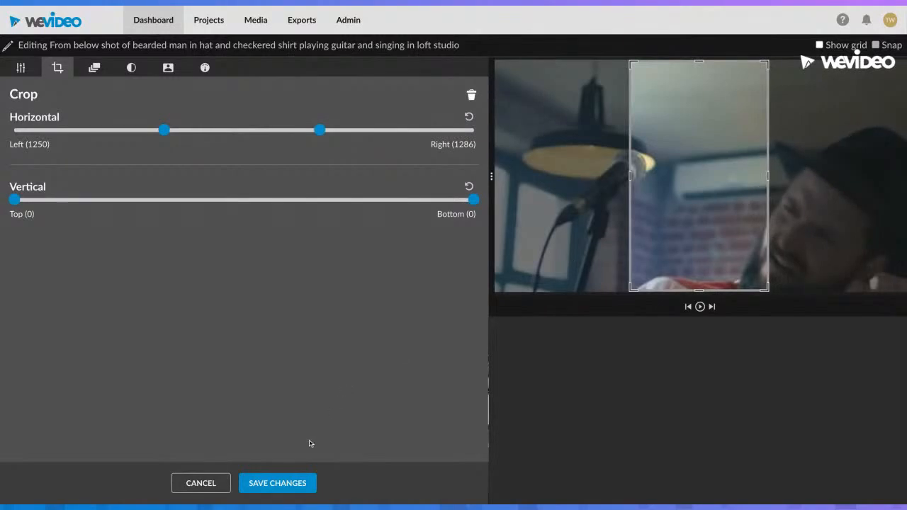
pyautogui.click(282, 485)
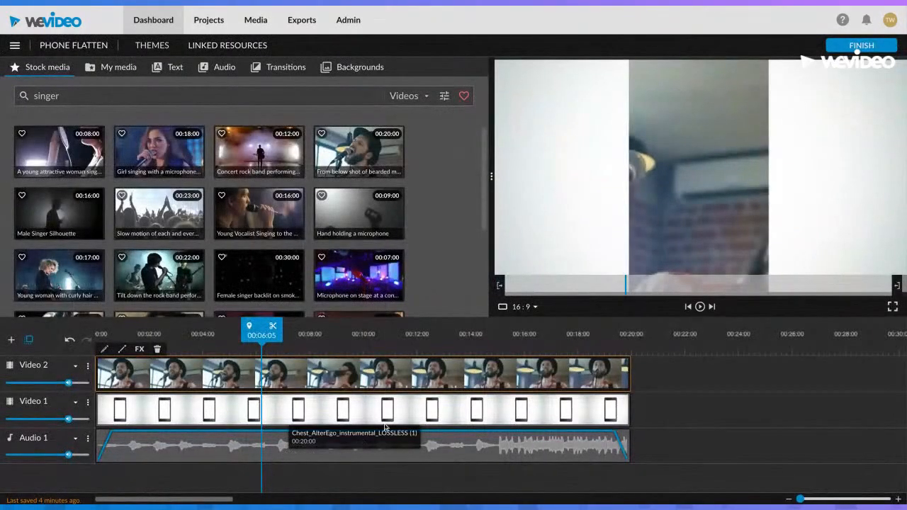
# Scale the singer clip to 0.73 and position it over the phone's blank screen at x 713, y 145
pyautogui.click(333, 335)
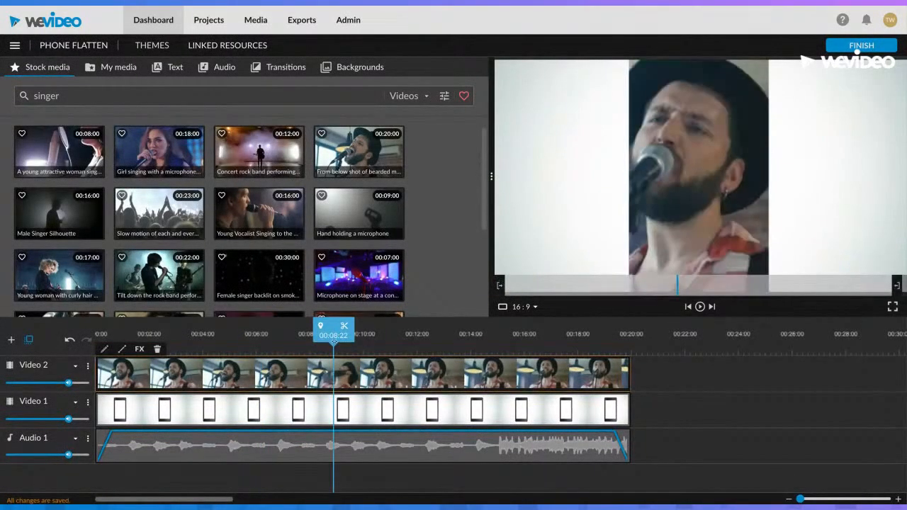
pyautogui.doubleClick(307, 380)
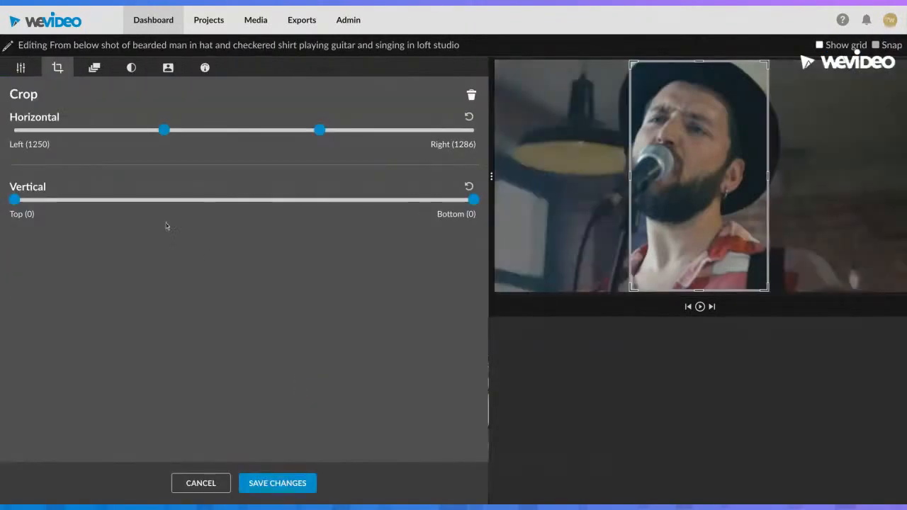
pyautogui.click(22, 69)
pyautogui.moveTo(249, 230); pyautogui.dragTo(202, 230)
pyautogui.press('Right')
pyautogui.press('Right')
pyautogui.moveTo(205, 229); pyautogui.dragTo(205, 229)
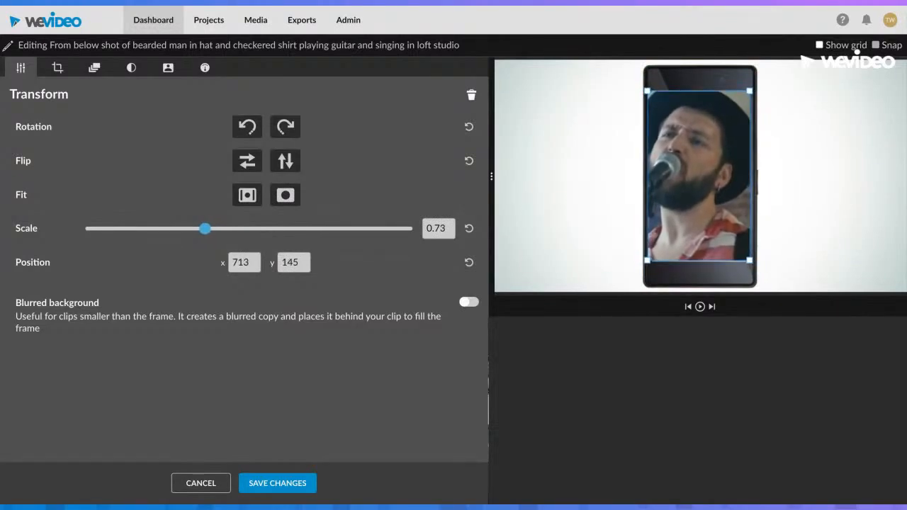
# Fine-tune the singer clip's position on the phone screen to x 716, y 149 and save the changes
pyautogui.moveTo(660, 209); pyautogui.dragTo(660, 210)
pyautogui.press('Left')
pyautogui.press('Right')
pyautogui.press('Right')
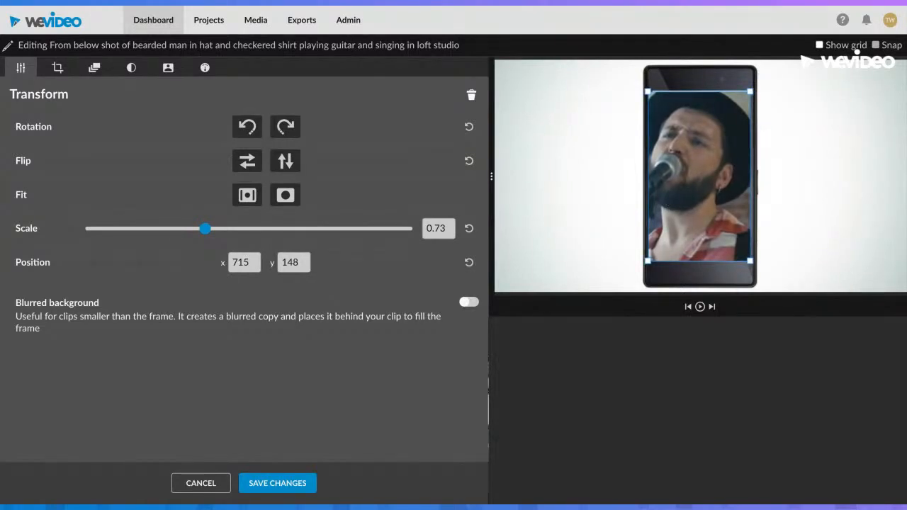
pyautogui.moveTo(660, 210)
pyautogui.mouseDown()
pyautogui.moveTo(536, 201)
pyautogui.moveTo(609, 195)
pyautogui.moveTo(660, 209)
pyautogui.mouseUp()
pyautogui.click(254, 485)
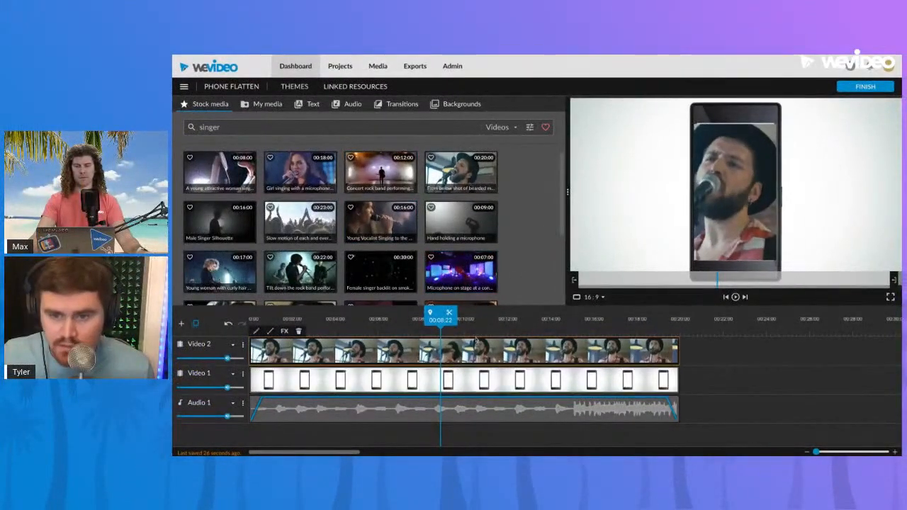
# Widen the singer clip's horizontal crop slightly to left 1245 and right 1277
pyautogui.doubleClick(473, 347)
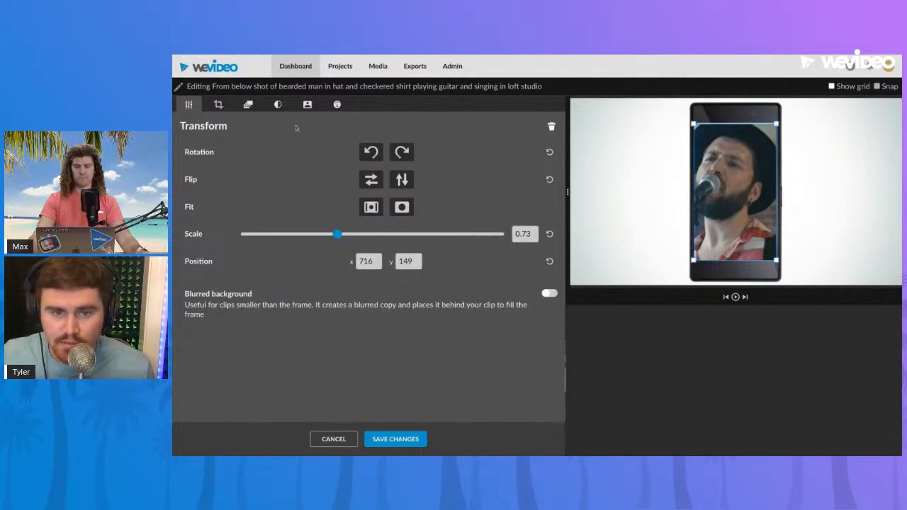
pyautogui.click(218, 104)
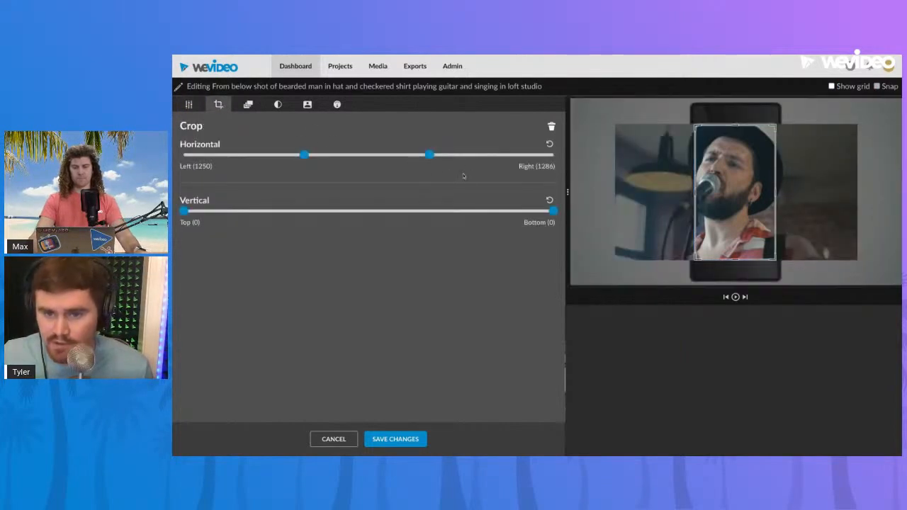
pyautogui.moveTo(429, 154); pyautogui.dragTo(429, 156)
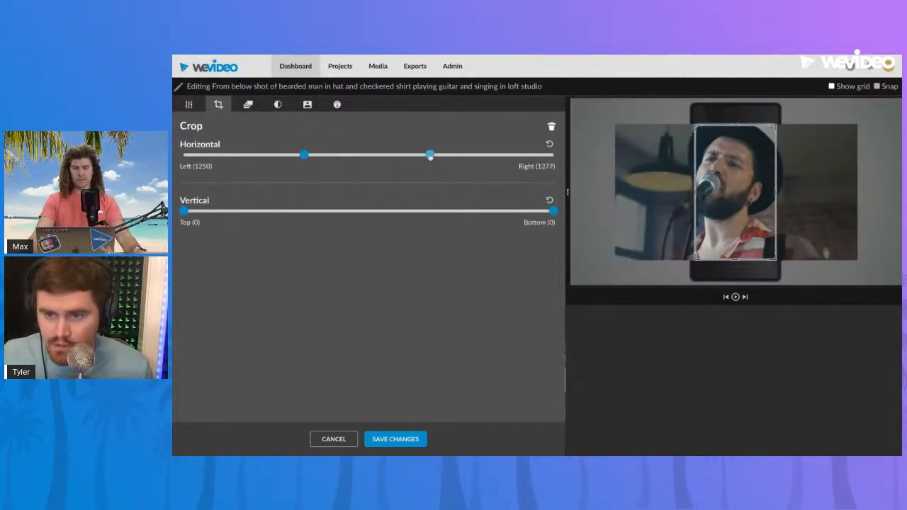
pyautogui.moveTo(304, 156); pyautogui.dragTo(303, 155)
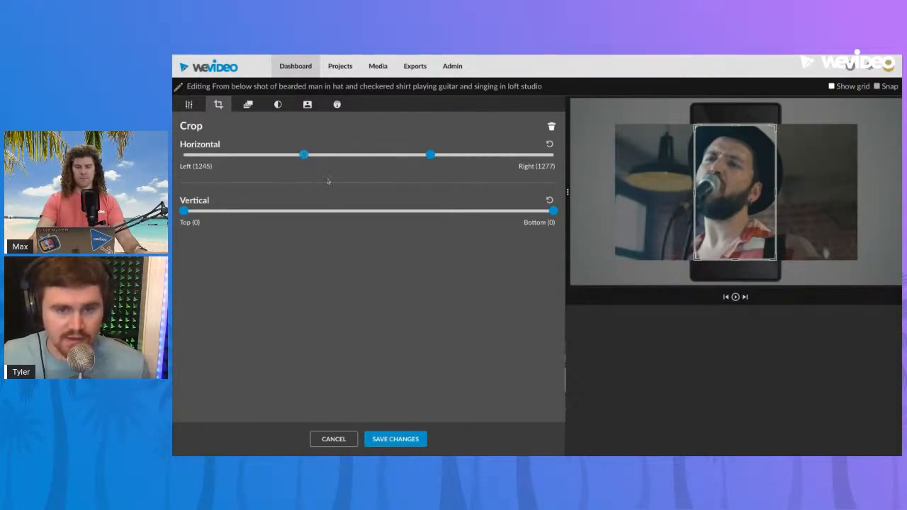
# Scale the singer clip to 0.74, position it at x 711, y 140 over the phone screen, and save the changes
pyautogui.click(187, 104)
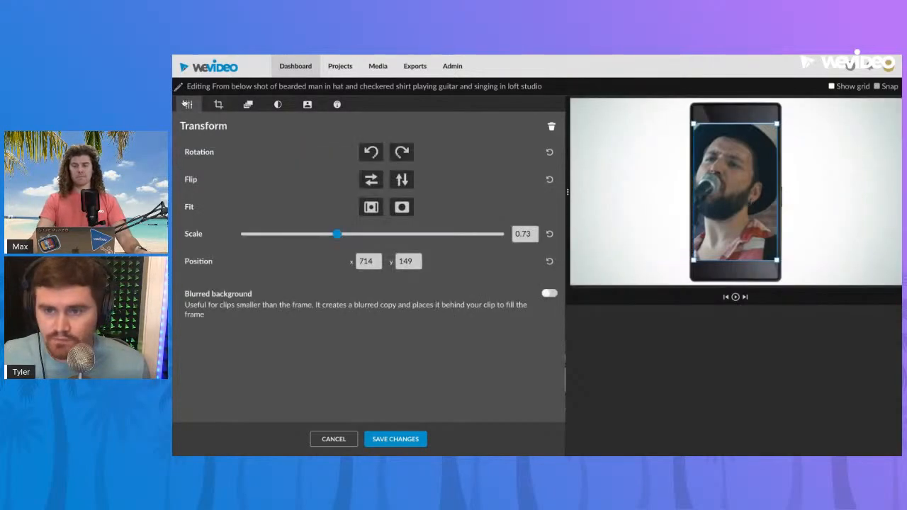
pyautogui.moveTo(337, 235); pyautogui.dragTo(338, 236)
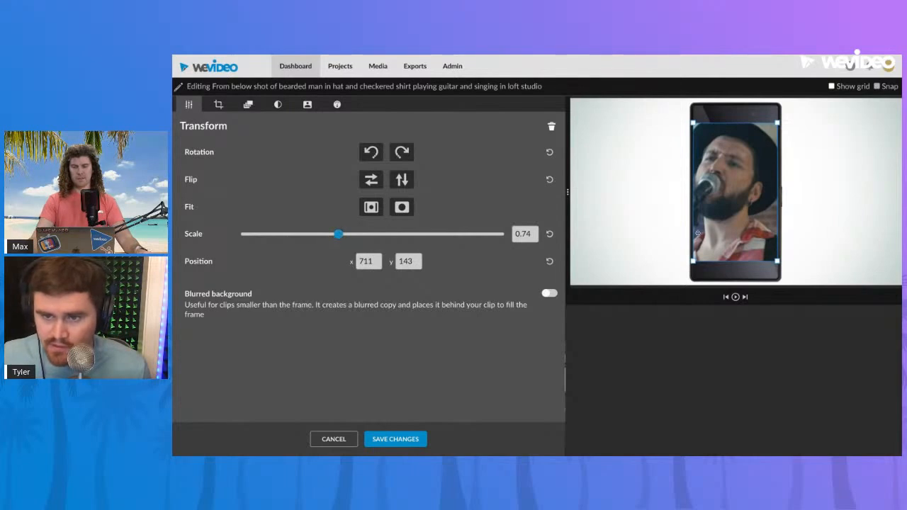
pyautogui.moveTo(715, 226); pyautogui.dragTo(714, 226)
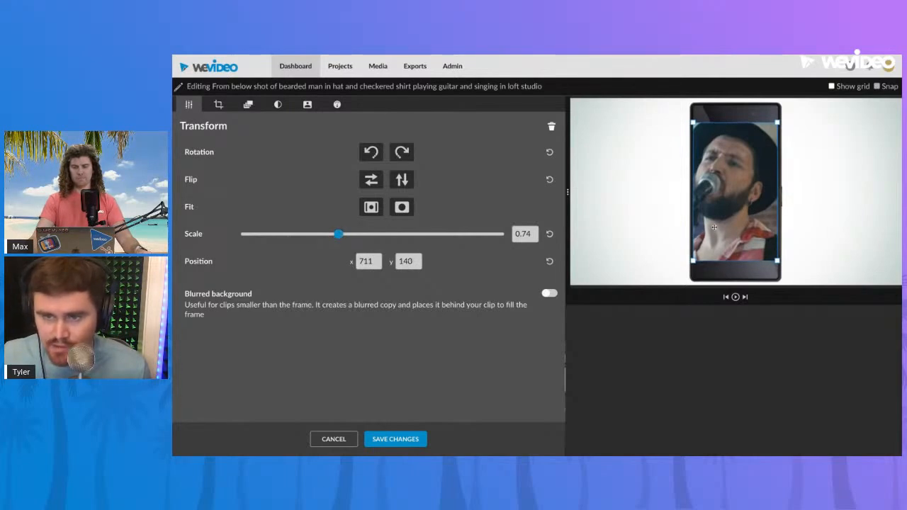
pyautogui.click(413, 434)
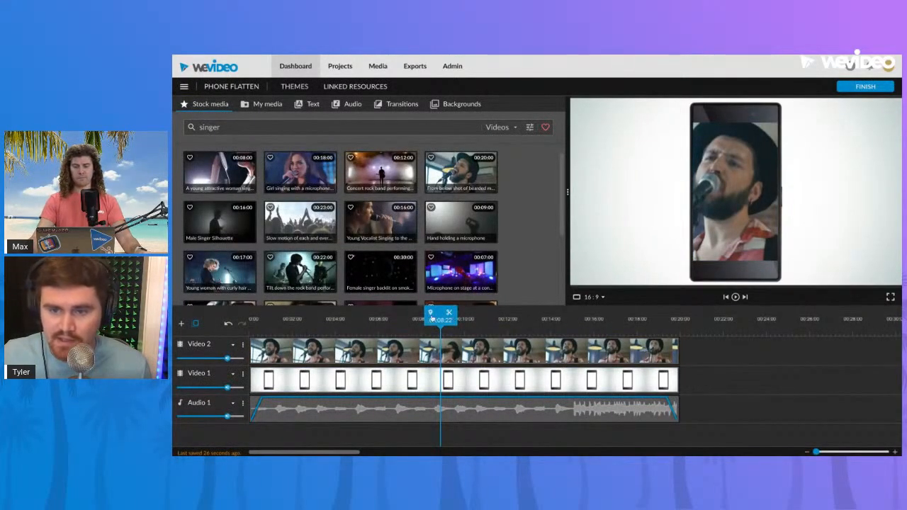
# Play the composite from the start and check the singer clip's fit on the phone at several points in the timeline
pyautogui.moveTo(287, 325); pyautogui.dragTo(249, 326)
pyautogui.press('space')
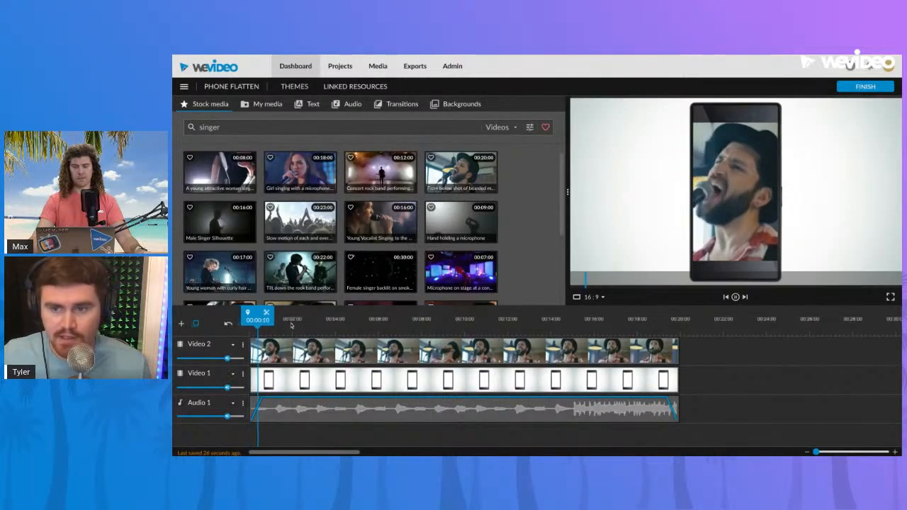
pyautogui.press('space')
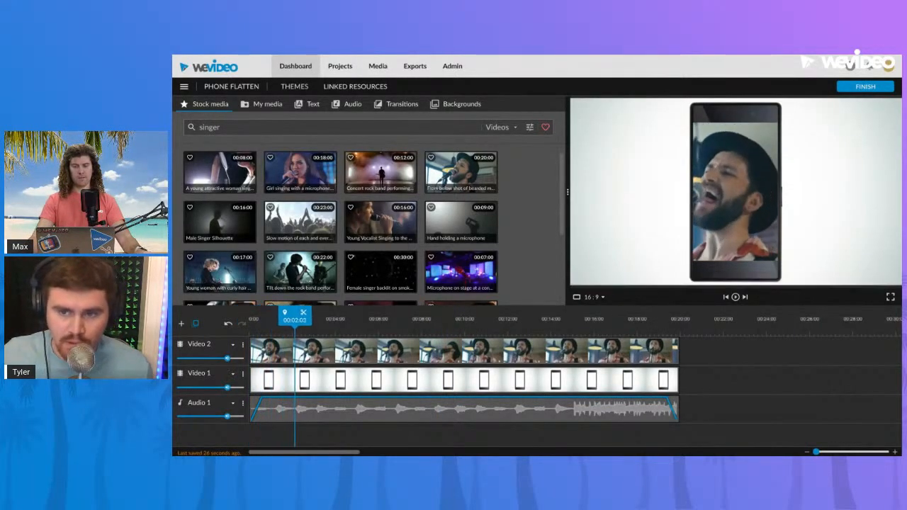
pyautogui.press('space')
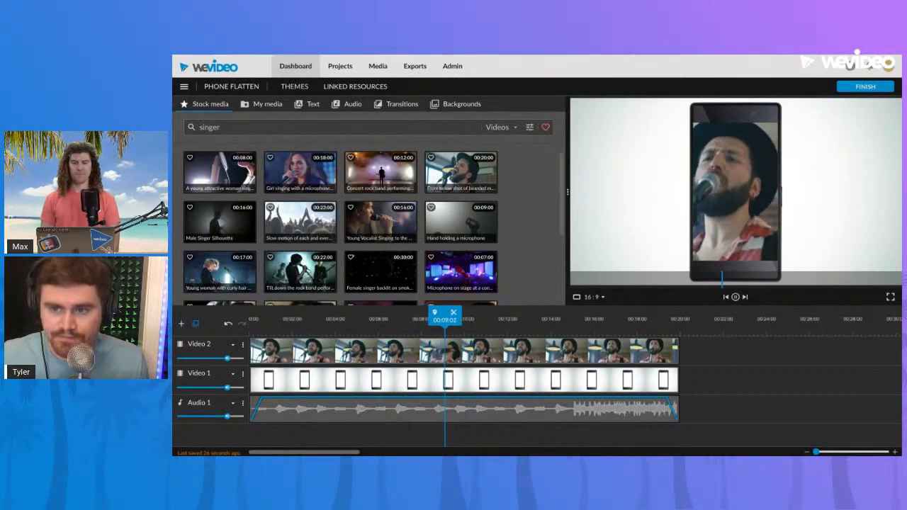
pyautogui.press('space')
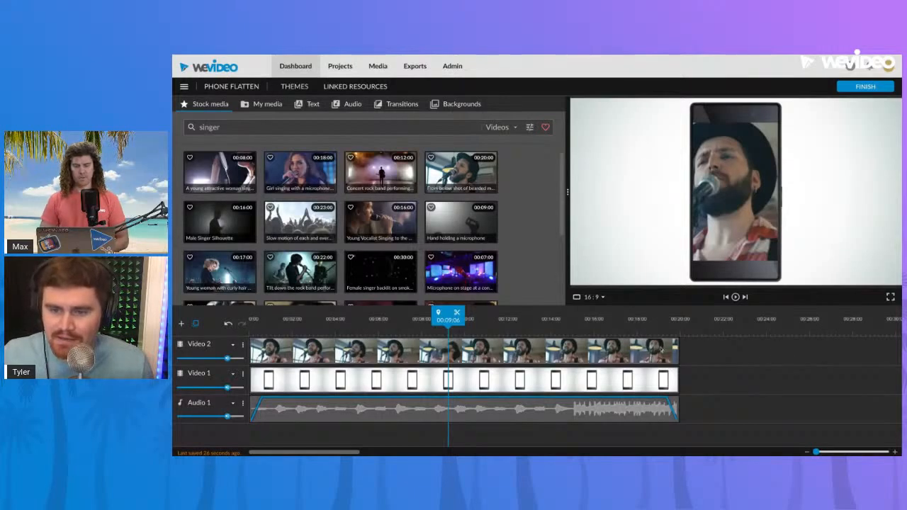
pyautogui.click(570, 324)
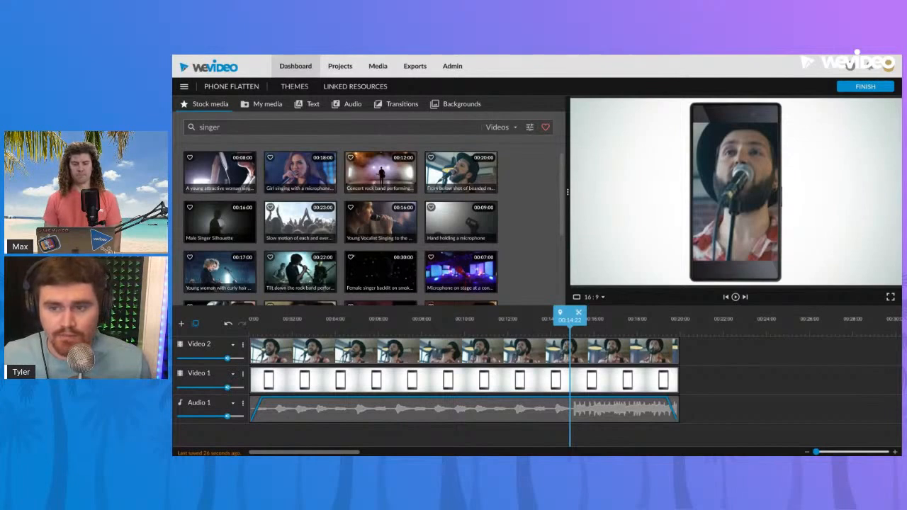
pyautogui.click(462, 328)
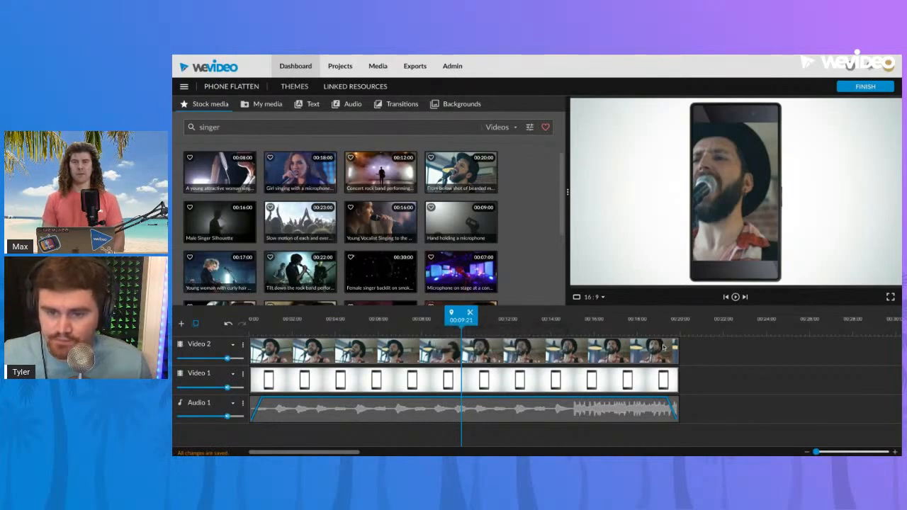
pyautogui.moveTo(461, 321); pyautogui.dragTo(407, 321)
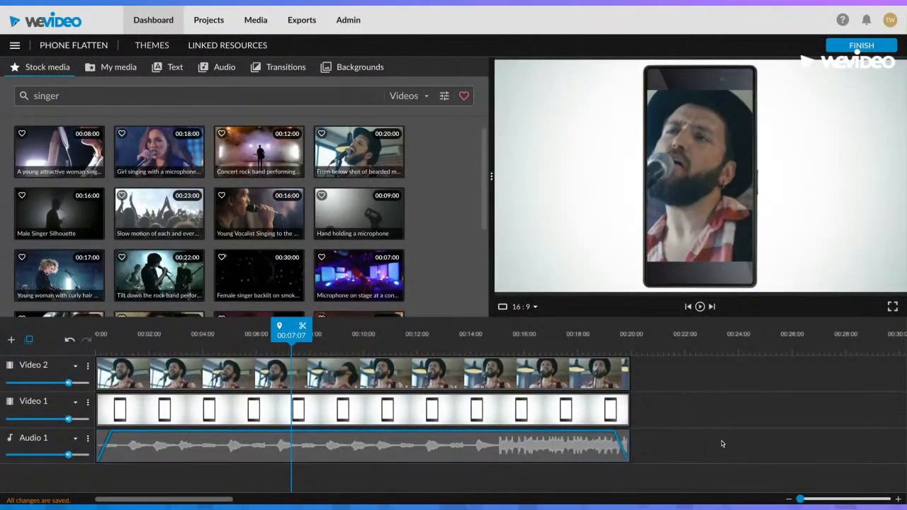
# Lengthen the Audio 1 music clip's fade-in to 0.8 s and check its volume and fade settings
pyautogui.moveTo(294, 332); pyautogui.dragTo(189, 332)
pyautogui.click(125, 441)
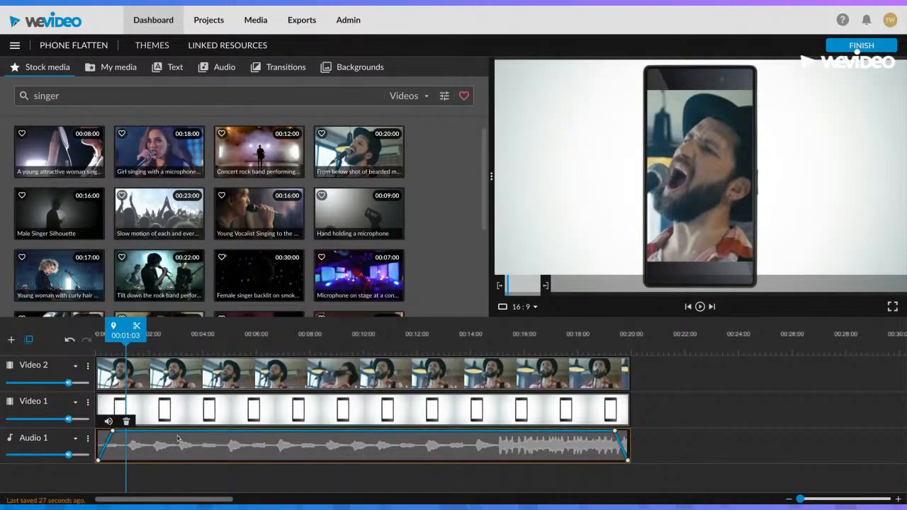
pyautogui.moveTo(112, 432)
pyautogui.mouseDown()
pyautogui.moveTo(125, 437)
pyautogui.moveTo(121, 430)
pyautogui.mouseUp()
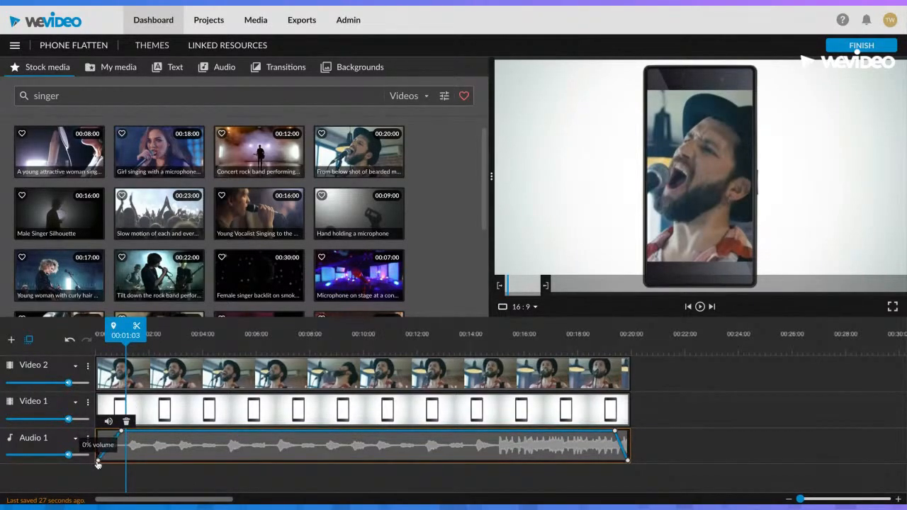
pyautogui.click(110, 421)
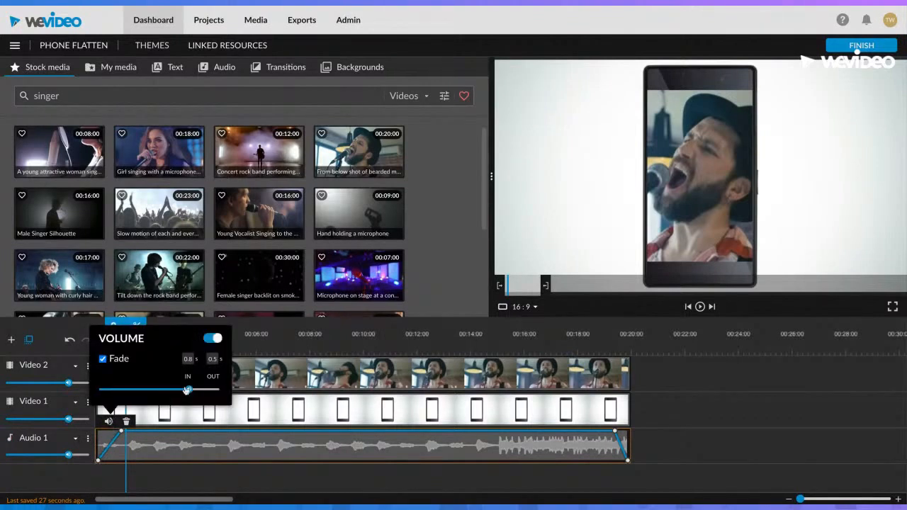
pyautogui.moveTo(186, 388)
pyautogui.moveTo(188, 390); pyautogui.dragTo(188, 390)
pyautogui.click(663, 428)
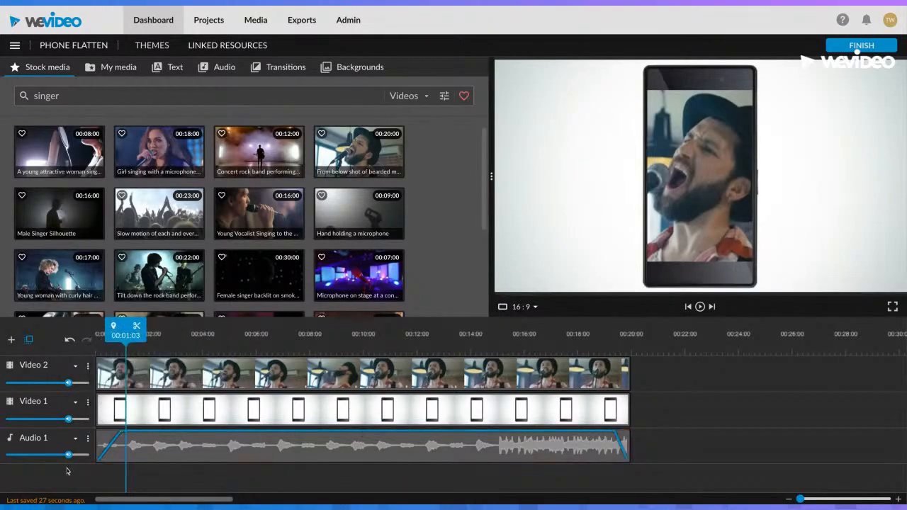
# Try raising the Audio 1 track volume as far as 500%, and return it to its original level
pyautogui.moveTo(68, 454)
pyautogui.moveTo(68, 454); pyautogui.dragTo(89, 454)
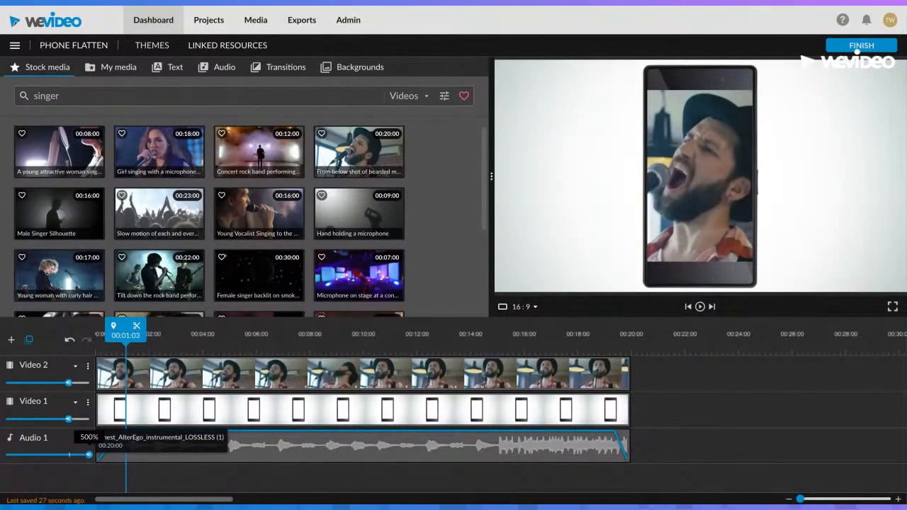
pyautogui.moveTo(89, 454); pyautogui.dragTo(82, 455)
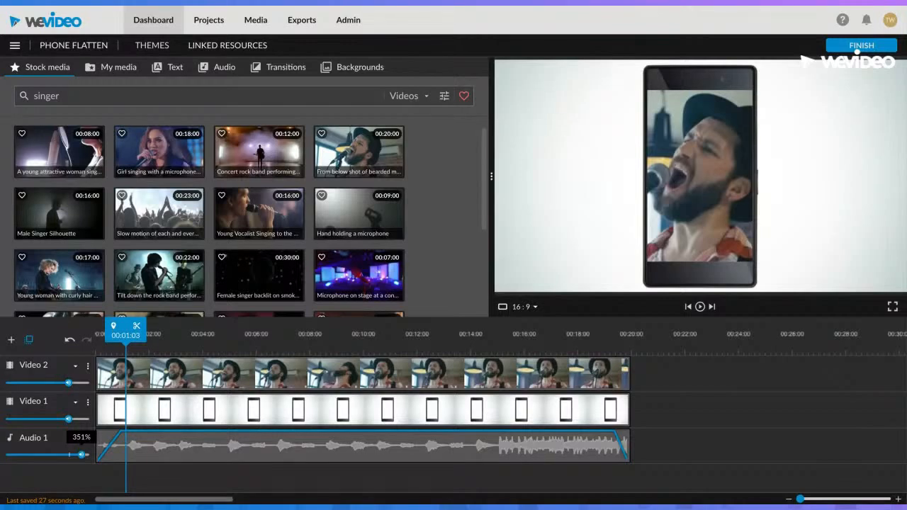
pyautogui.moveTo(82, 454); pyautogui.dragTo(87, 455)
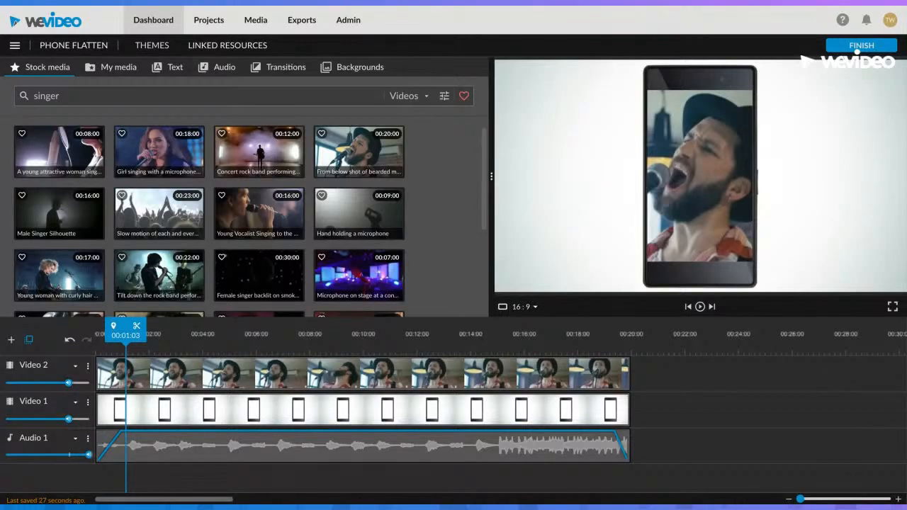
pyautogui.moveTo(88, 455); pyautogui.dragTo(70, 455)
# Scrub through the timeline and play the phone composite from about 4 seconds to about 9 seconds
pyautogui.click(331, 333)
pyautogui.click(378, 333)
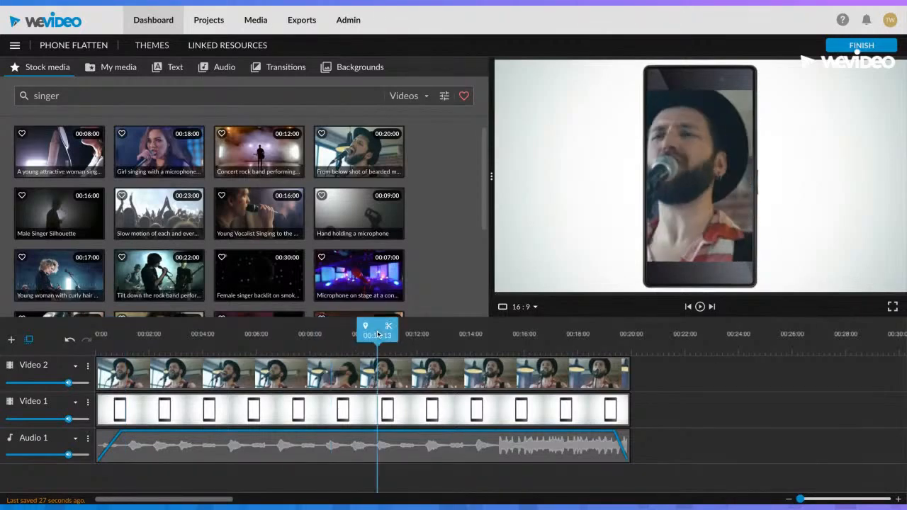
pyautogui.click(411, 333)
pyautogui.click(254, 334)
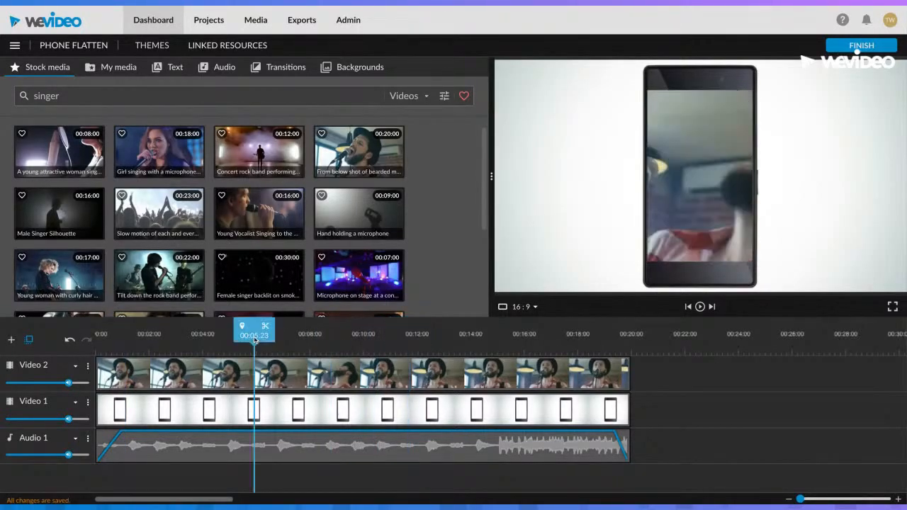
pyautogui.click(210, 333)
pyautogui.press('space')
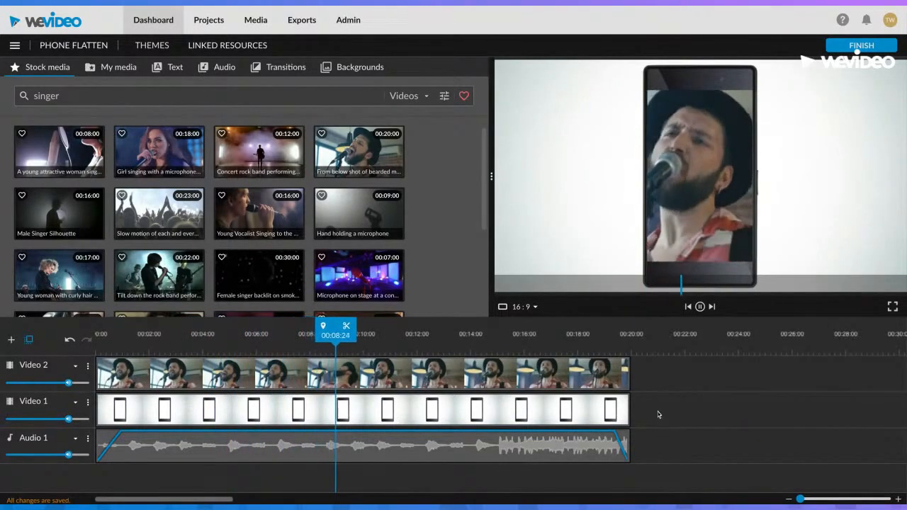
pyautogui.press('space')
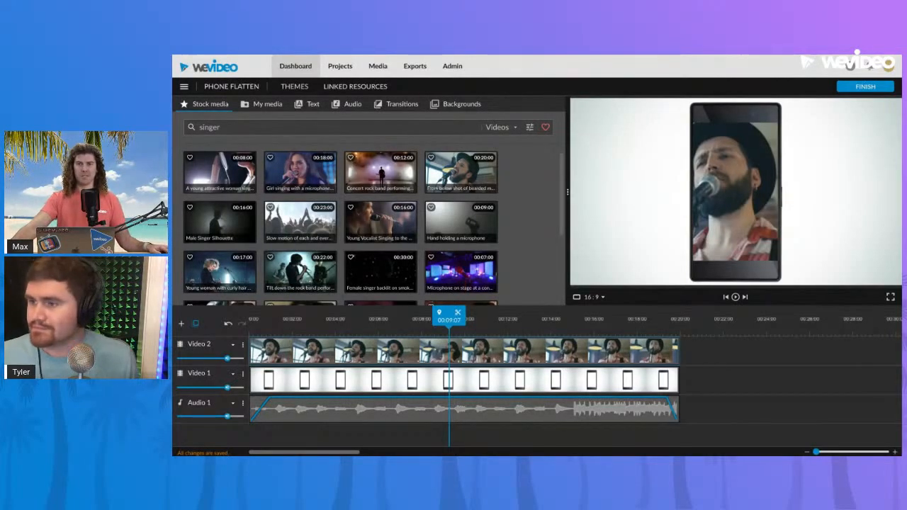
# Return to the dashboard, browse all templates, and look through the full template library
pyautogui.click(296, 66)
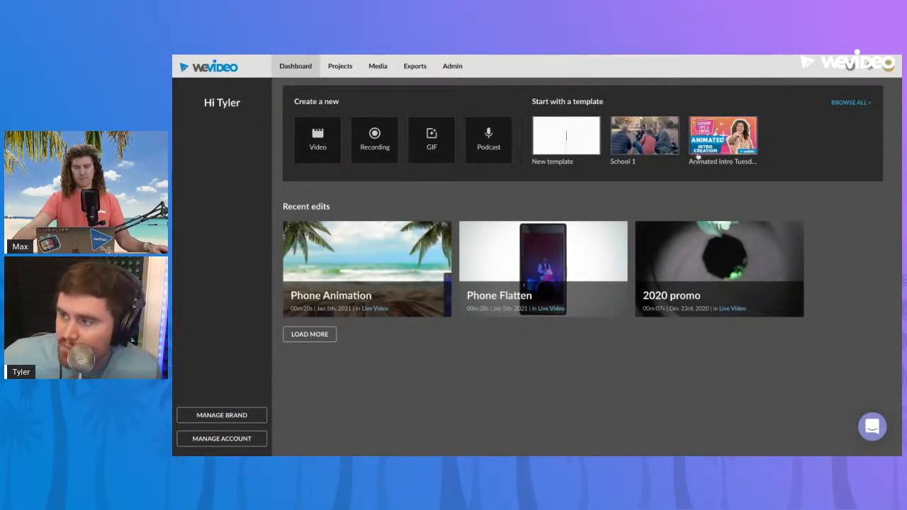
pyautogui.click(841, 101)
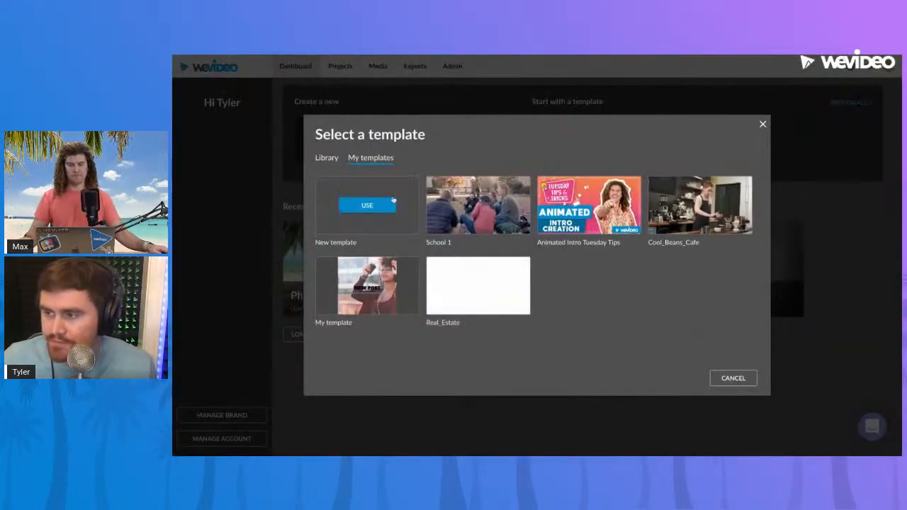
pyautogui.click(333, 165)
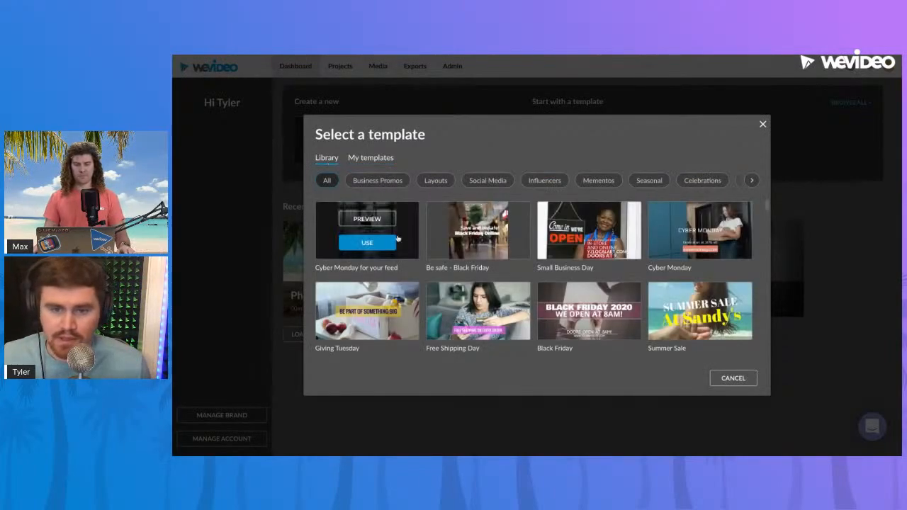
pyautogui.scroll(-1, 418, 246)
pyautogui.scroll(-15, 467, 264)
pyautogui.scroll(15, 468, 266)
pyautogui.scroll(1, 468, 265)
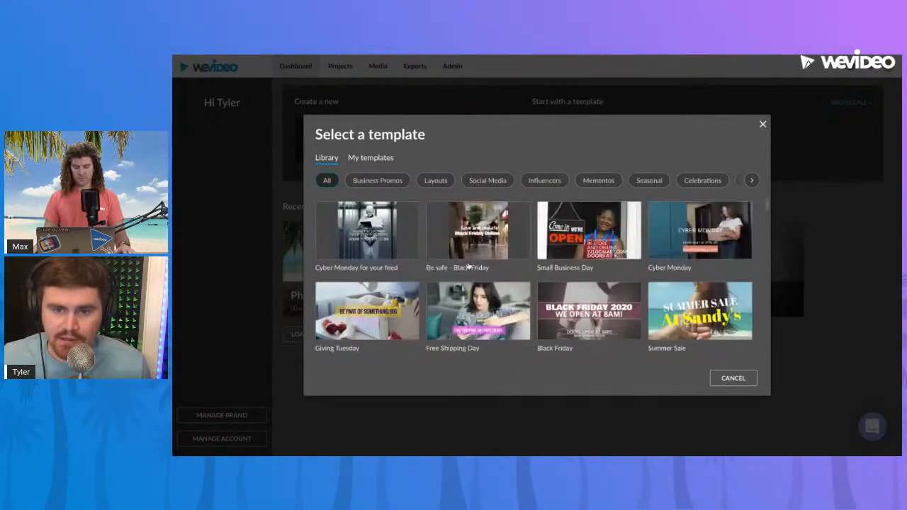
# Review the Business Promos, Layouts, Social Media and Influencers template categories, and compare the library with the personal templates
pyautogui.click(375, 181)
pyautogui.click(435, 182)
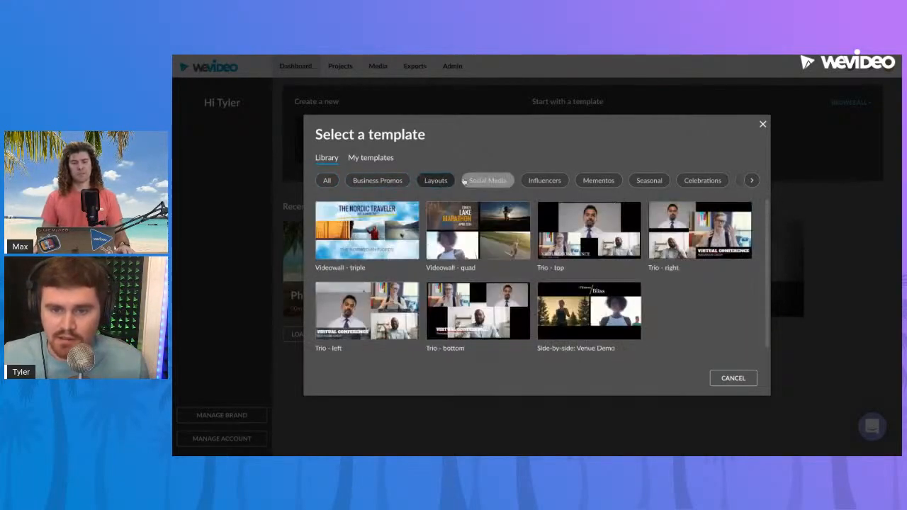
pyautogui.click(468, 181)
pyautogui.click(543, 181)
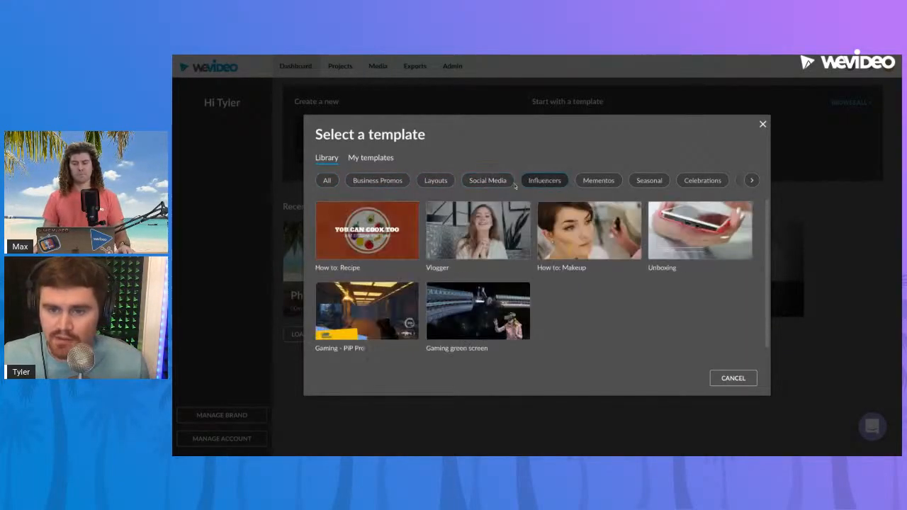
pyautogui.click(405, 182)
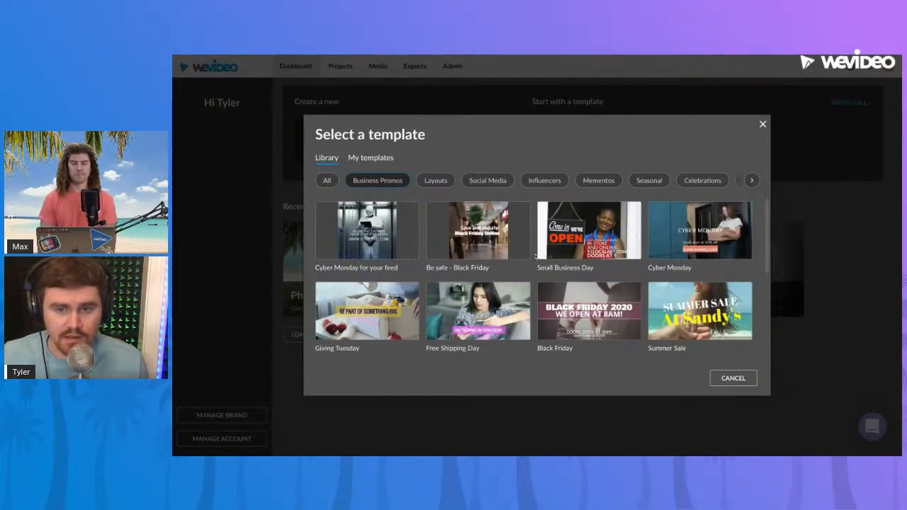
pyautogui.click(374, 162)
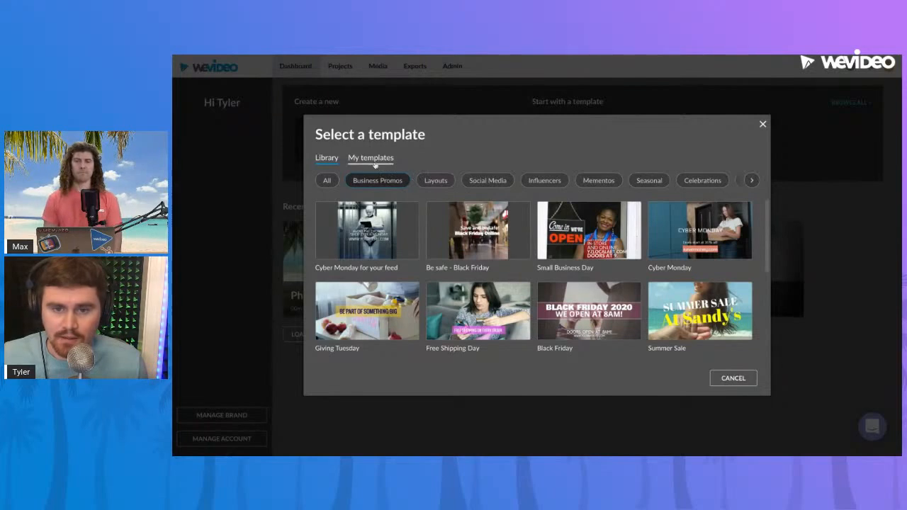
pyautogui.click(322, 162)
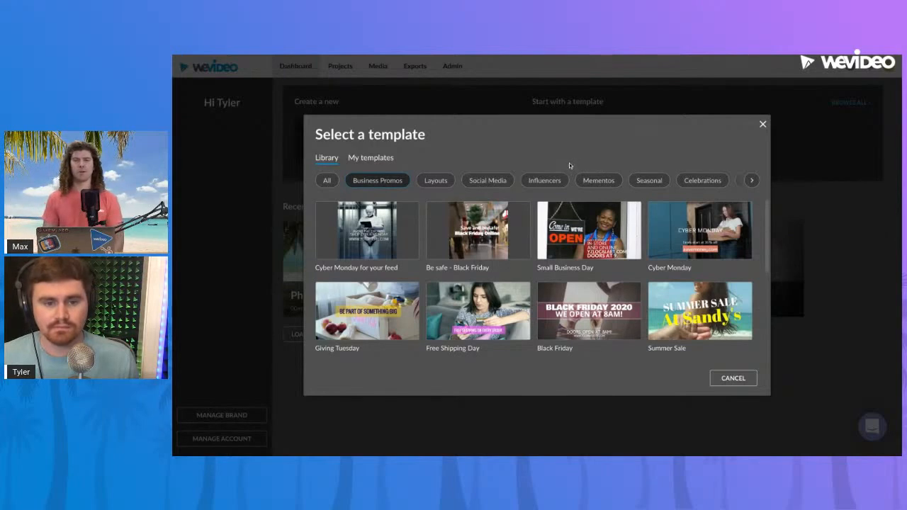
# Close the template library and open the Phone Flatten edit
pyautogui.click(762, 125)
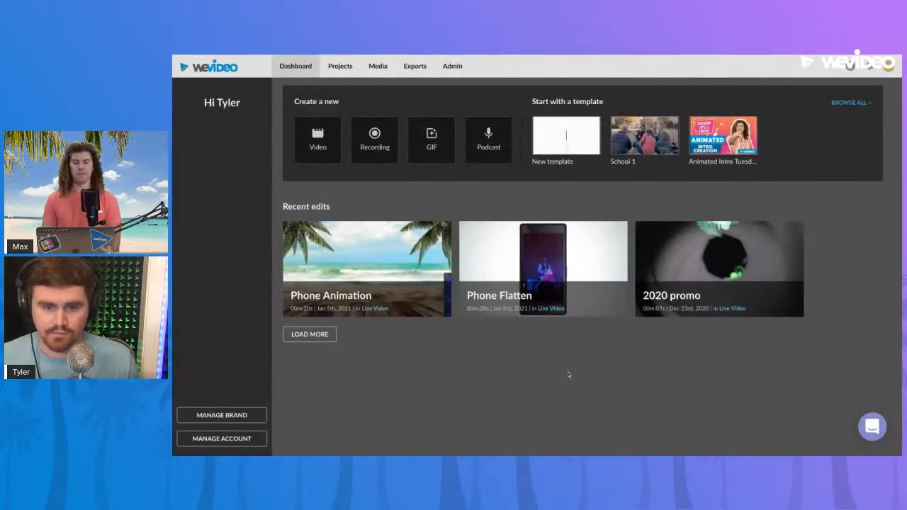
pyautogui.moveTo(545, 300)
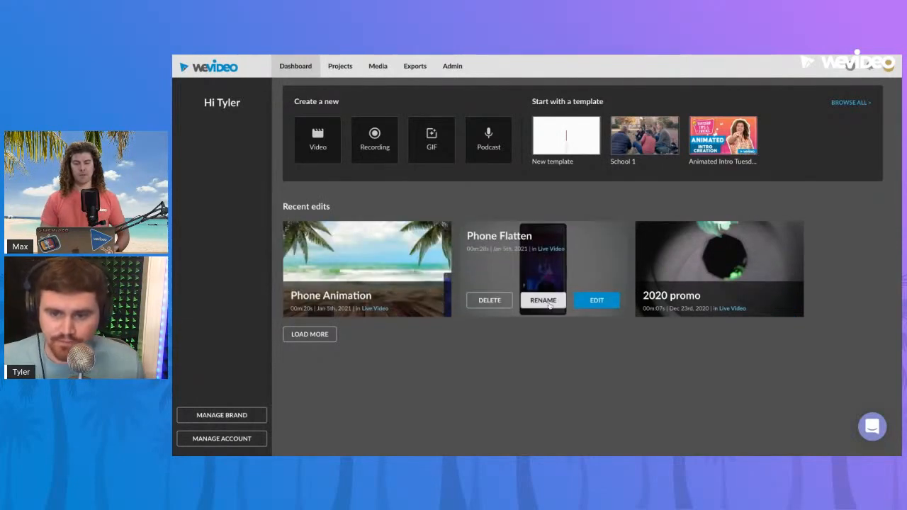
pyautogui.click(595, 301)
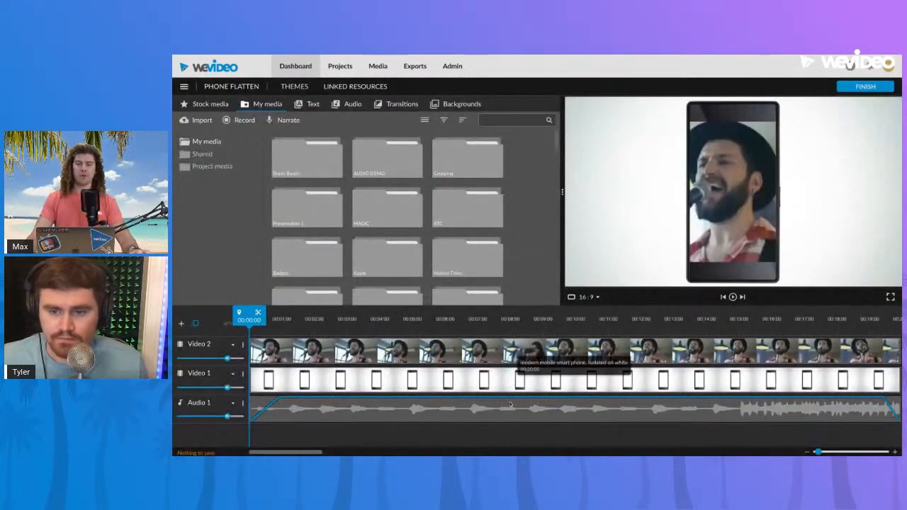
# Preview the Trailer - the Cut, Elastic snap and Badda Boom motion titles, and look through the other motion titles
pyautogui.click(310, 104)
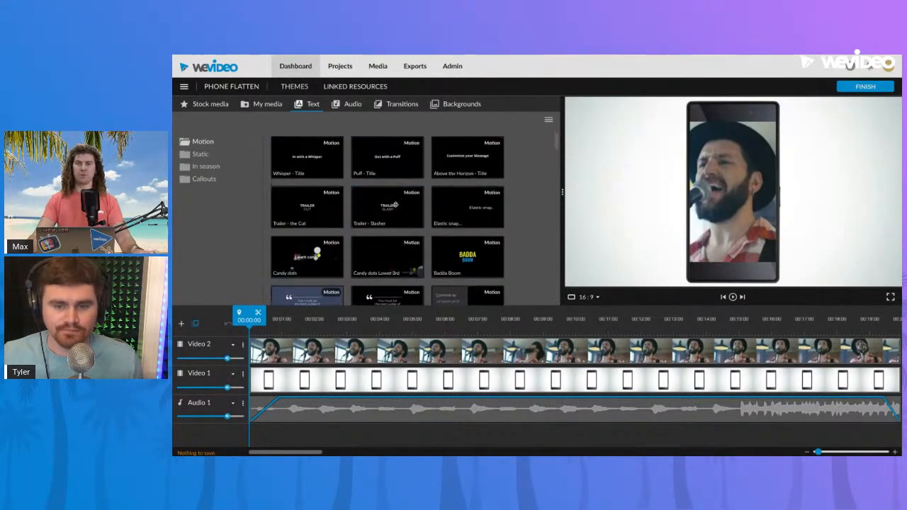
pyautogui.click(325, 211)
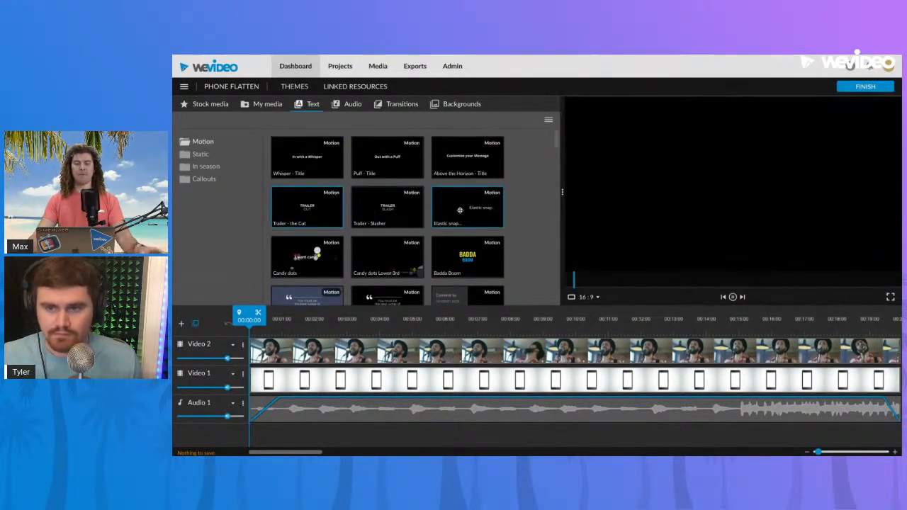
pyautogui.click(455, 244)
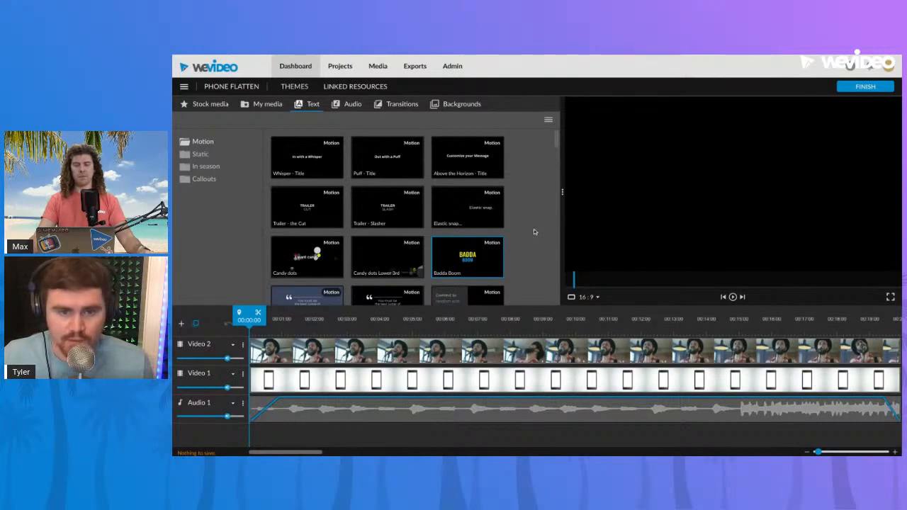
pyautogui.scroll(-15, 535, 231)
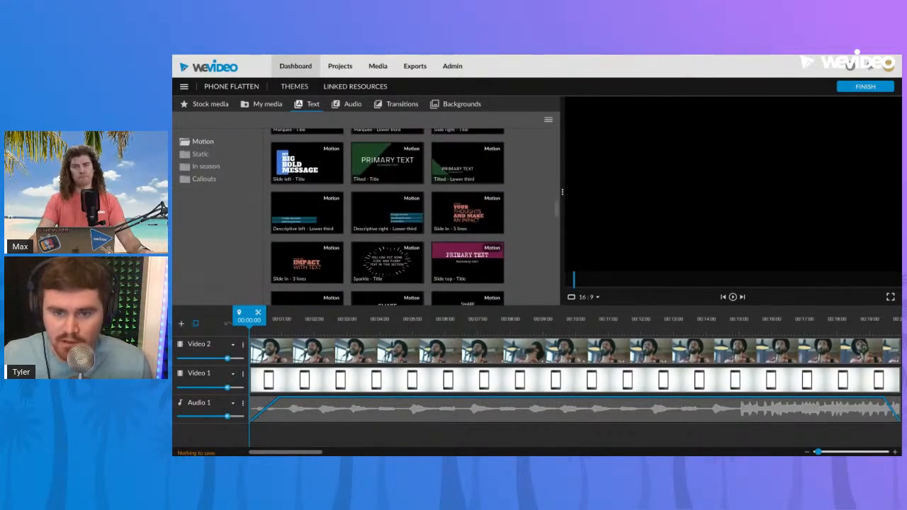
pyautogui.scroll(12, 387, 217)
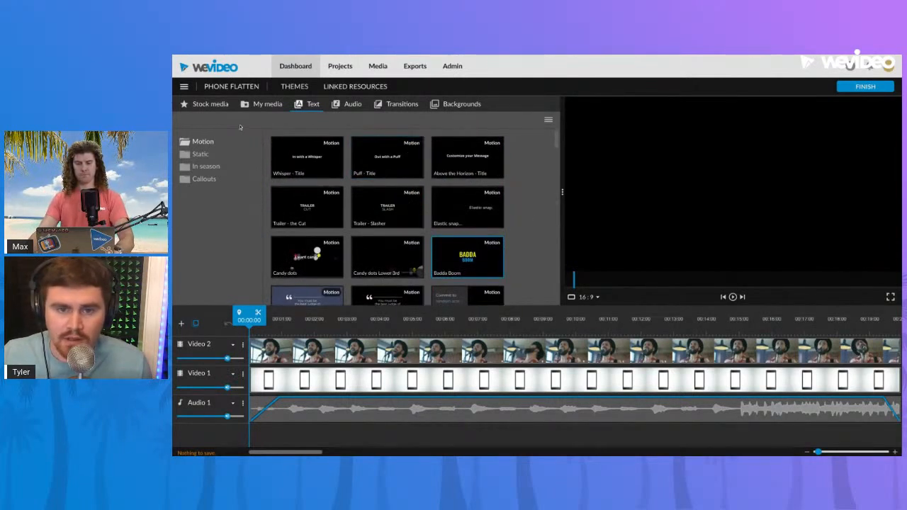
# Delete the singer clip from the Video 2 track and show the personal media library
pyautogui.click(339, 346)
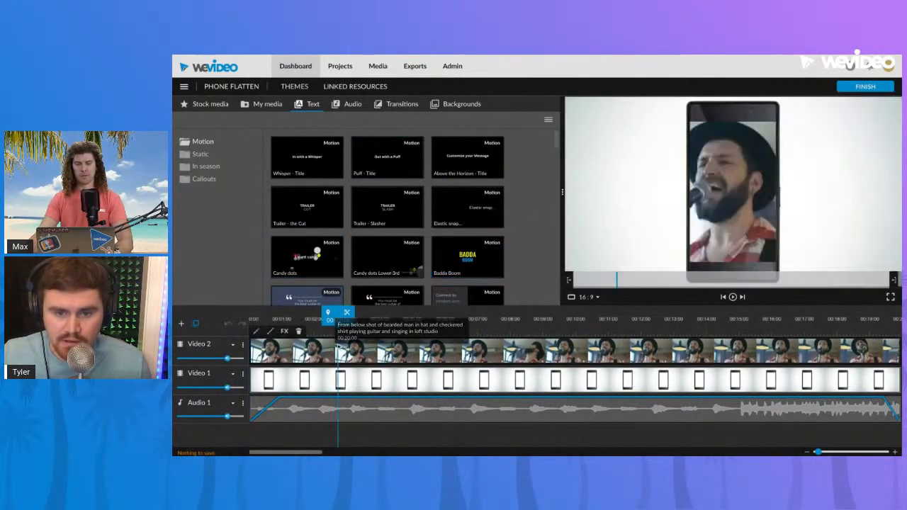
pyautogui.press('Delete')
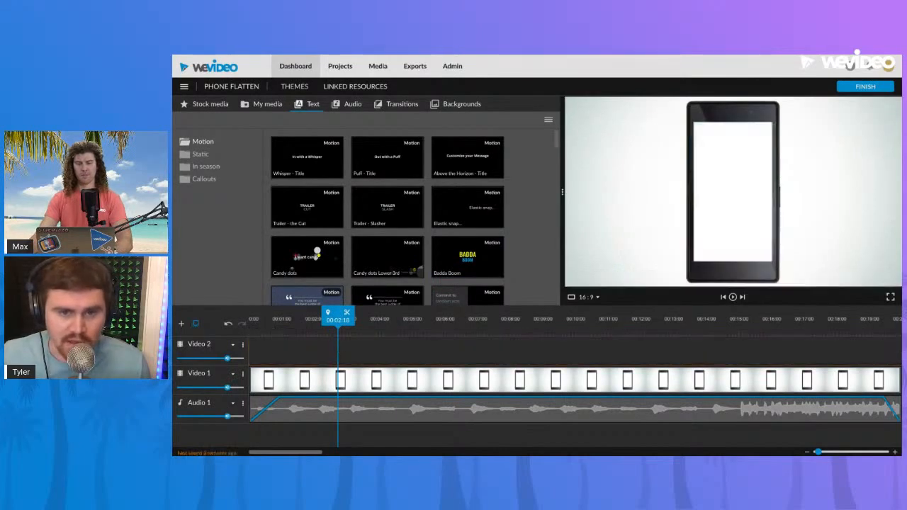
pyautogui.click(266, 104)
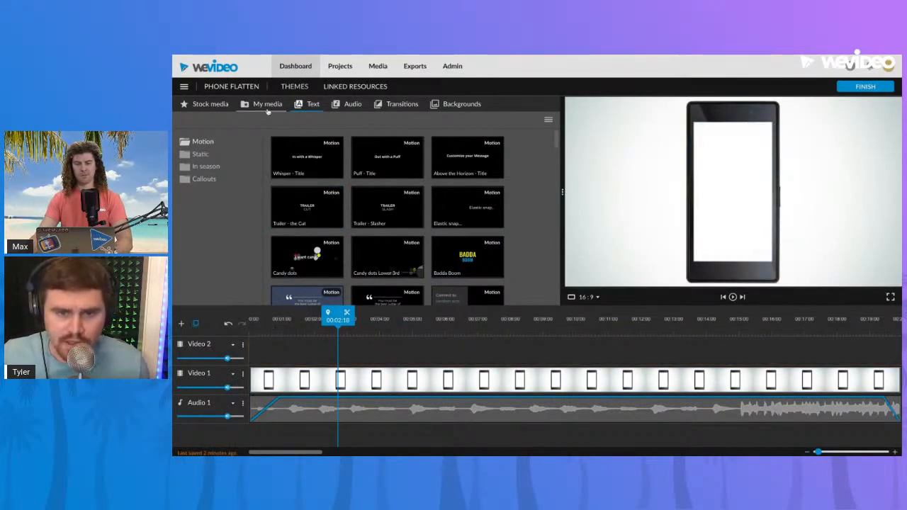
# Record the screen and webcam together and save the recordings to the project
pyautogui.click(245, 121)
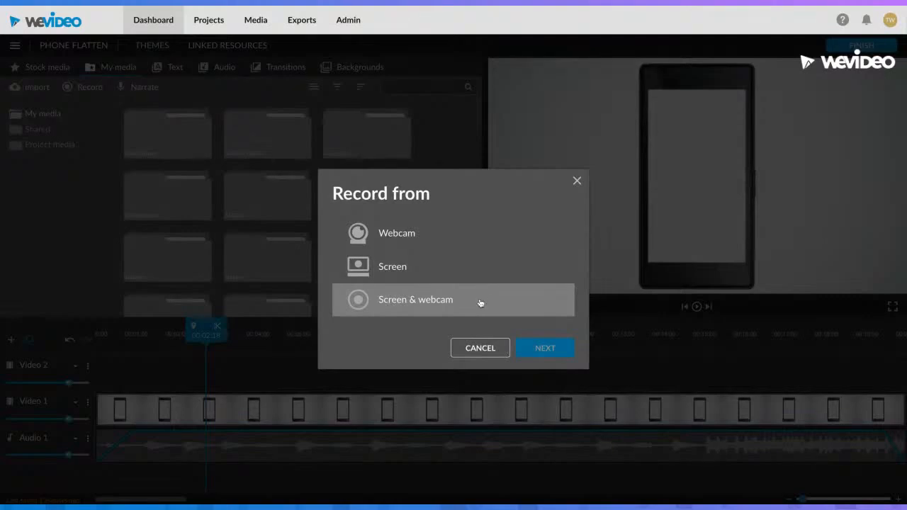
pyautogui.click(577, 180)
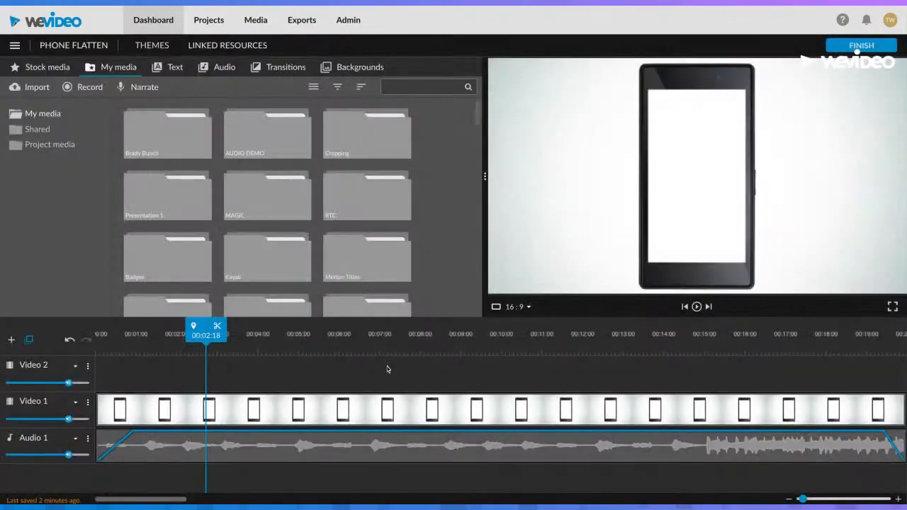
pyautogui.click(90, 92)
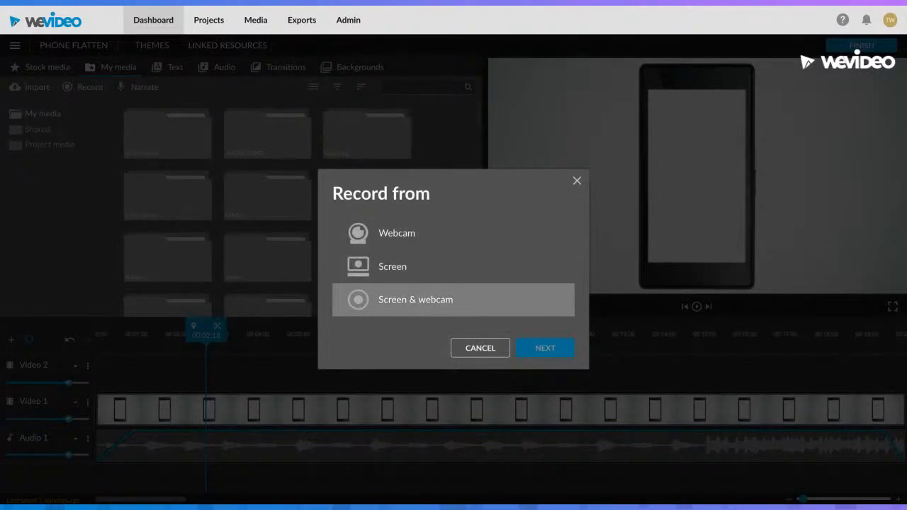
pyautogui.click(425, 299)
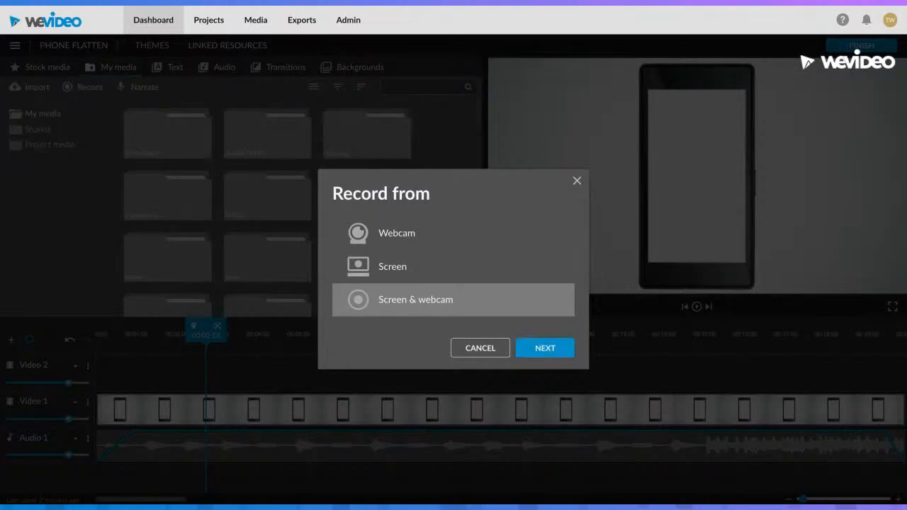
pyautogui.click(565, 354)
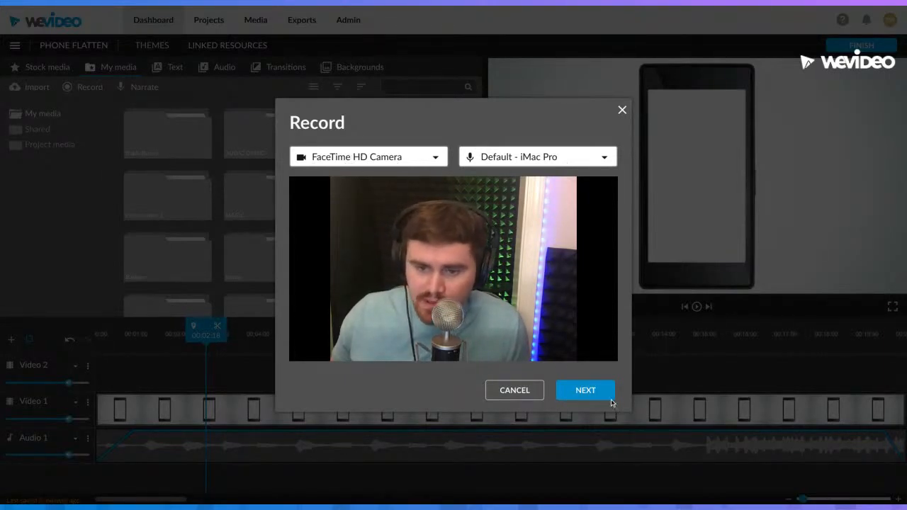
pyautogui.click(585, 390)
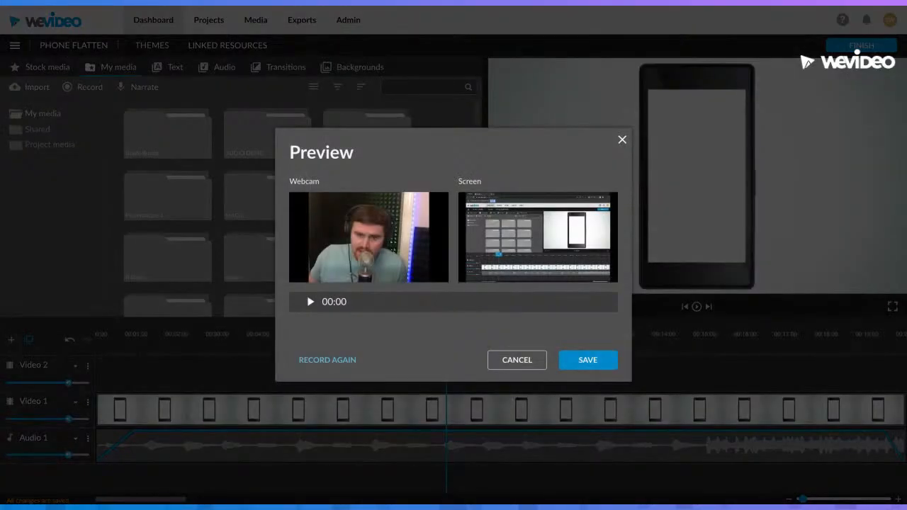
pyautogui.click(588, 360)
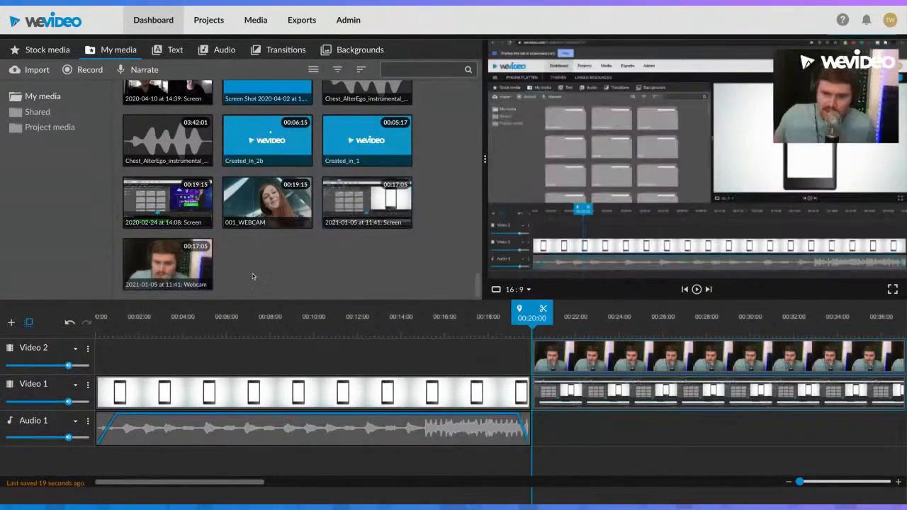
# Preview the new webcam and screen recordings in the media library
pyautogui.click(167, 263)
pyautogui.click(392, 210)
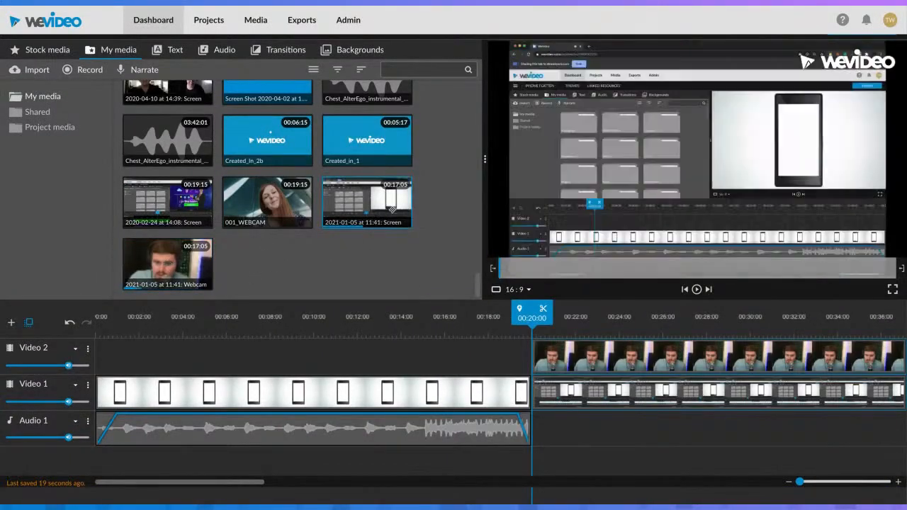
pyautogui.click(177, 265)
pyautogui.click(375, 211)
pyautogui.click(593, 429)
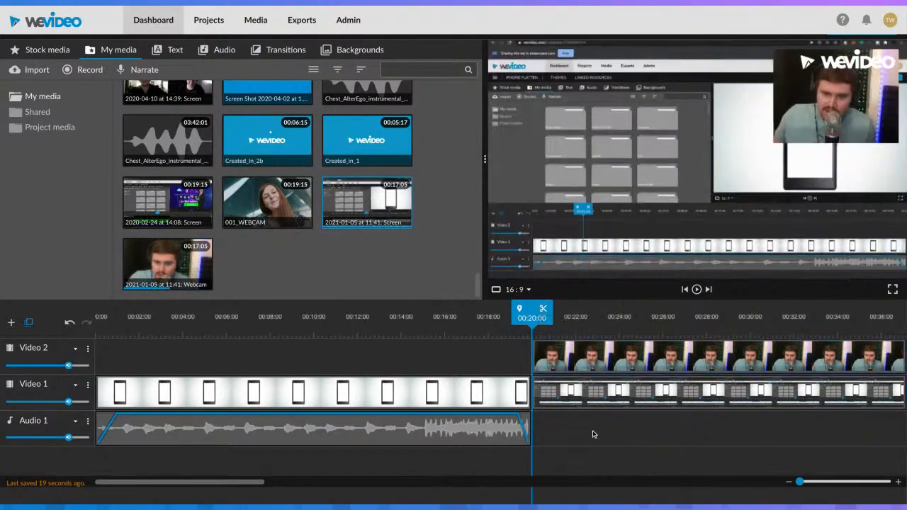
# Remove the screen recording from Video 1 and move the webcam clip on Video 2 above the phone clip, starting at about 00:00:15
pyautogui.click(581, 320)
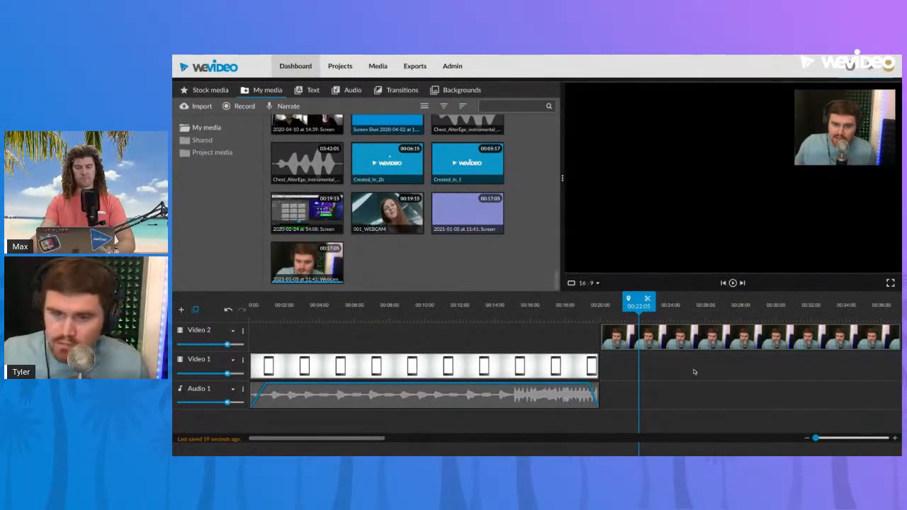
pyautogui.moveTo(721, 333); pyautogui.dragTo(725, 338)
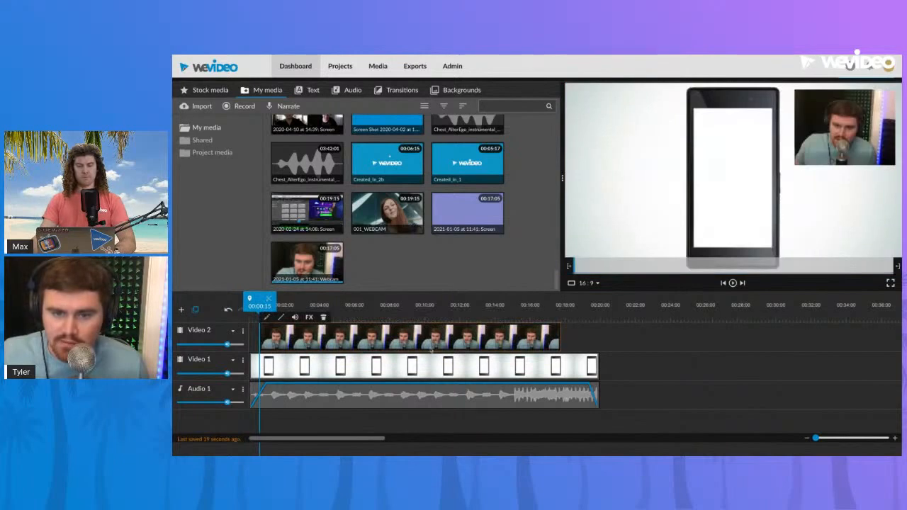
# Center the webcam clip over the phone's screen and scale it to 0.75, with its position at x 419, y 126
pyautogui.click(423, 322)
pyautogui.doubleClick(415, 337)
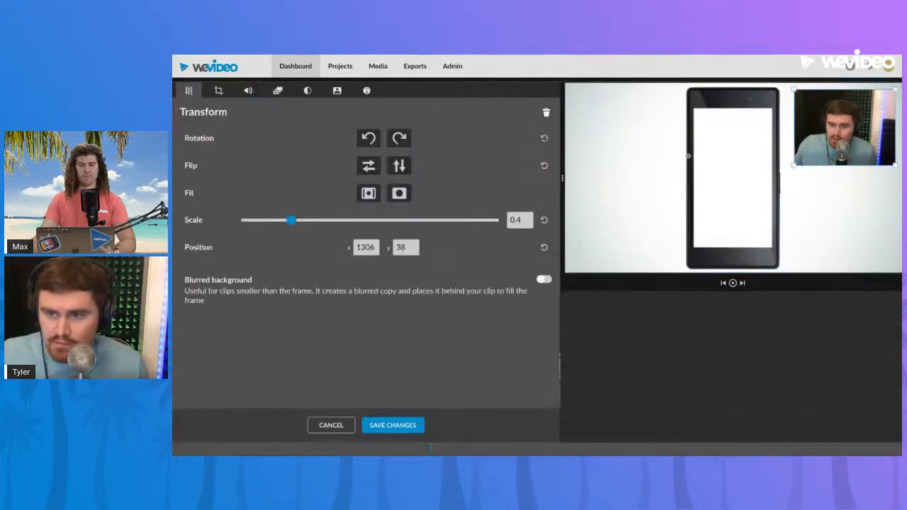
pyautogui.moveTo(795, 142); pyautogui.dragTo(684, 190)
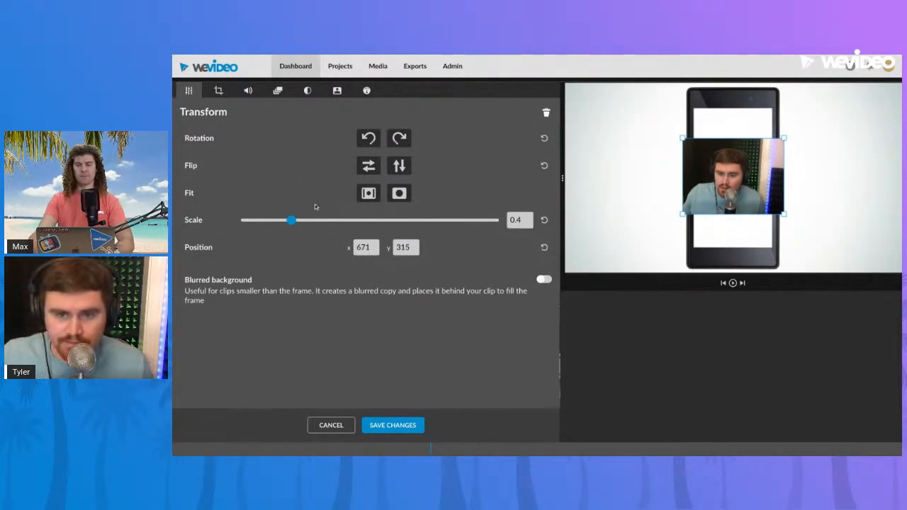
pyautogui.moveTo(290, 221); pyautogui.dragTo(338, 221)
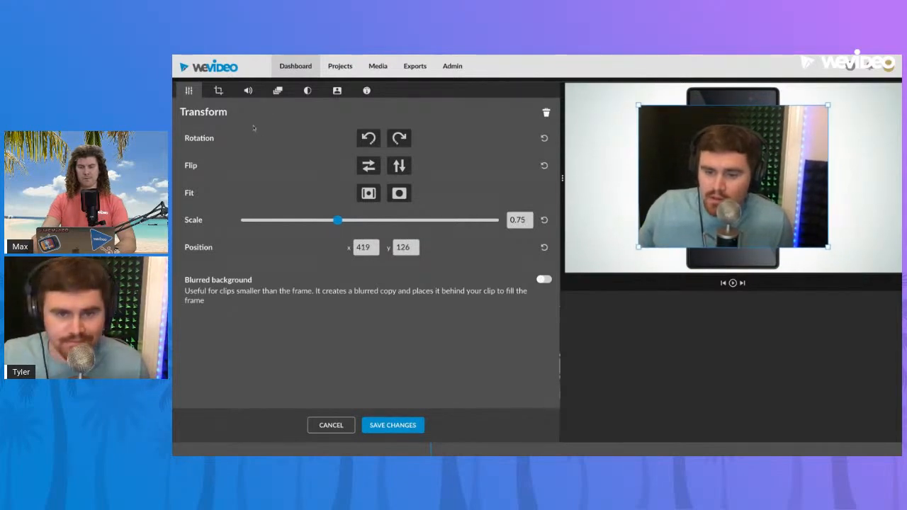
# Crop the webcam clip horizontally by 284 on the left and 276 on the right to fit the phone's screen, and save the changes
pyautogui.click(217, 91)
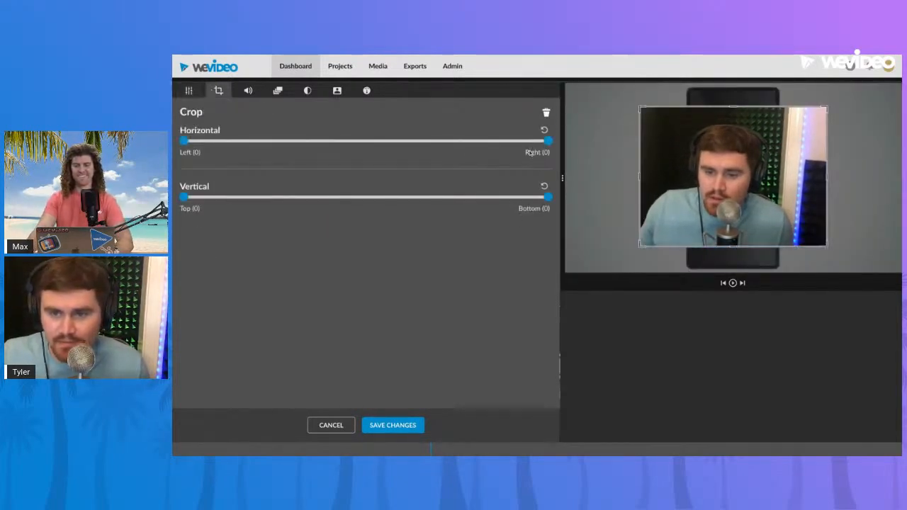
pyautogui.moveTo(549, 142); pyautogui.dragTo(450, 141)
pyautogui.moveTo(184, 141); pyautogui.dragTo(284, 141)
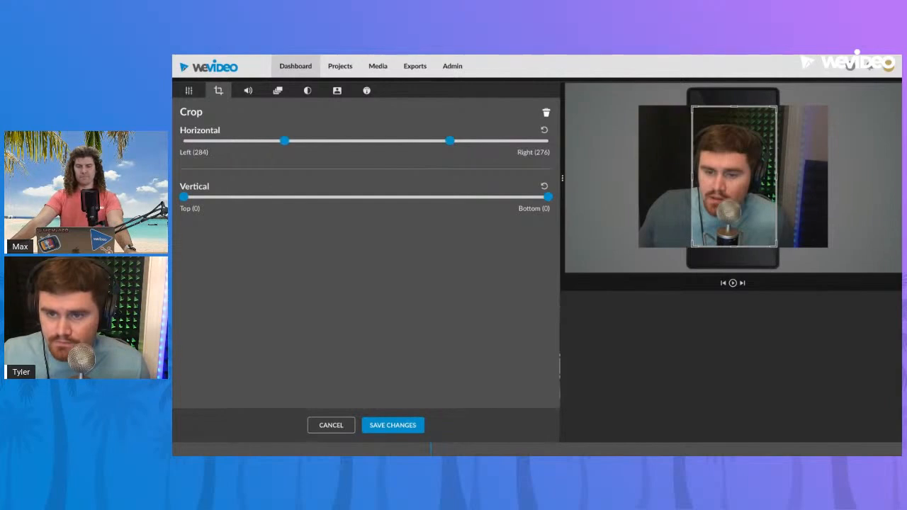
pyautogui.click(409, 428)
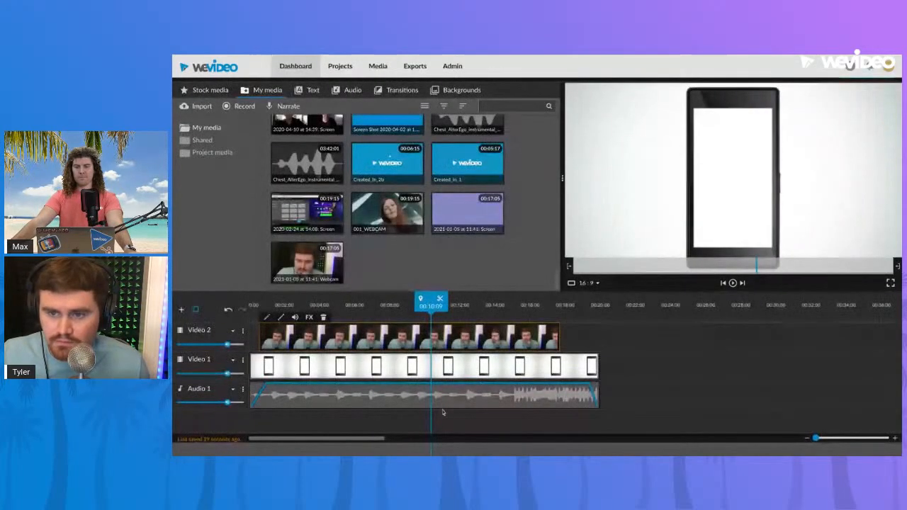
# Play the webcam-on-phone composite briefly from about 10 seconds, and return to the start of the timeline
pyautogui.click(635, 345)
pyautogui.press('space')
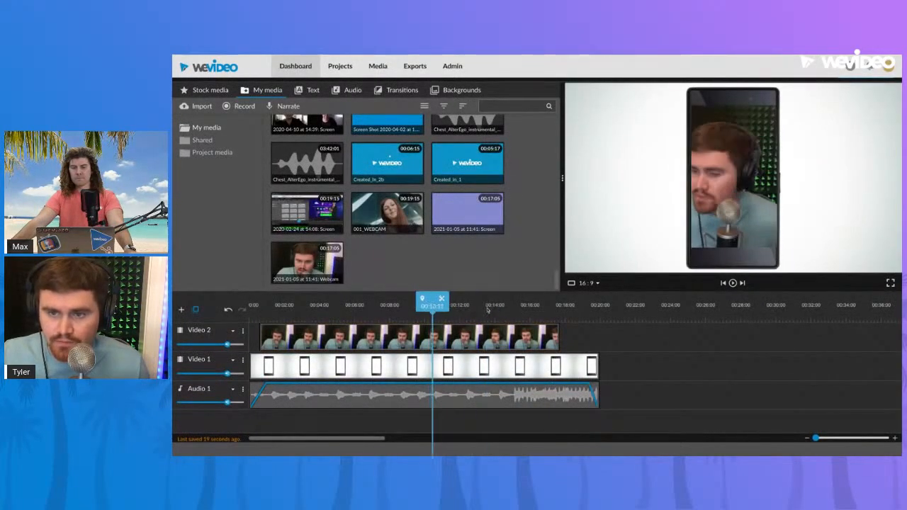
pyautogui.press('Home')
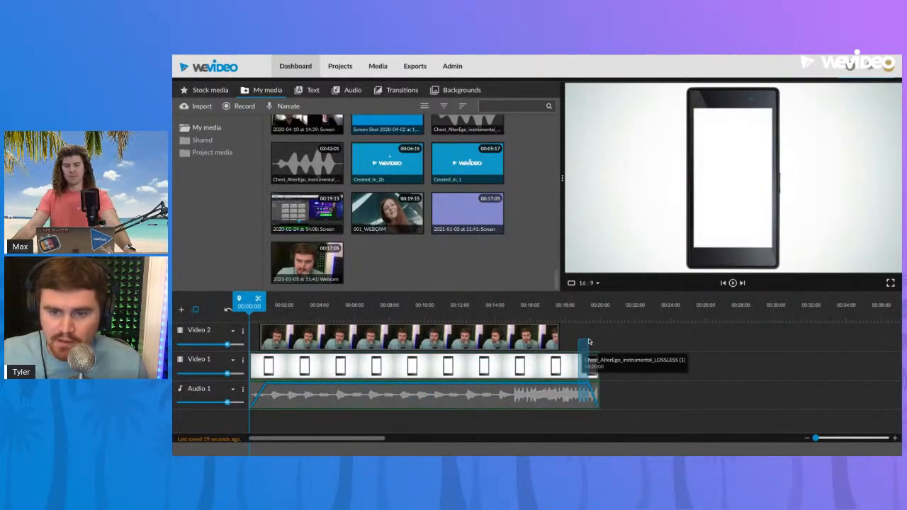
# Trim the phone clip and the Audio 1 music to end with the webcam clip, and play the result from the start
pyautogui.moveTo(597, 367); pyautogui.dragTo(559, 388)
pyautogui.click(581, 397)
pyautogui.click(503, 312)
pyautogui.press('Home')
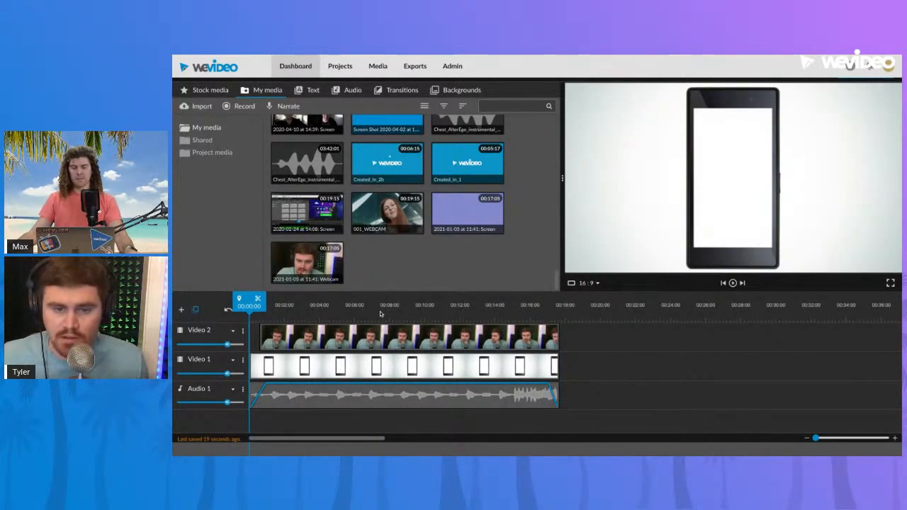
pyautogui.press('space')
# Move the webcam clip to the very start of Video 2 and trim the phone clip and music to its new end
pyautogui.click(352, 336)
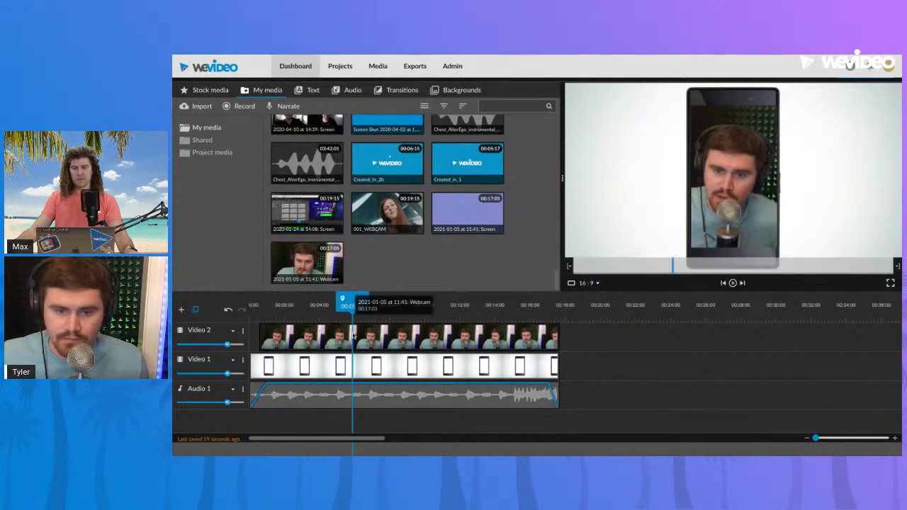
pyautogui.moveTo(374, 339); pyautogui.dragTo(372, 340)
pyautogui.moveTo(557, 362); pyautogui.dragTo(547, 392)
pyautogui.moveTo(450, 315); pyautogui.dragTo(250, 314)
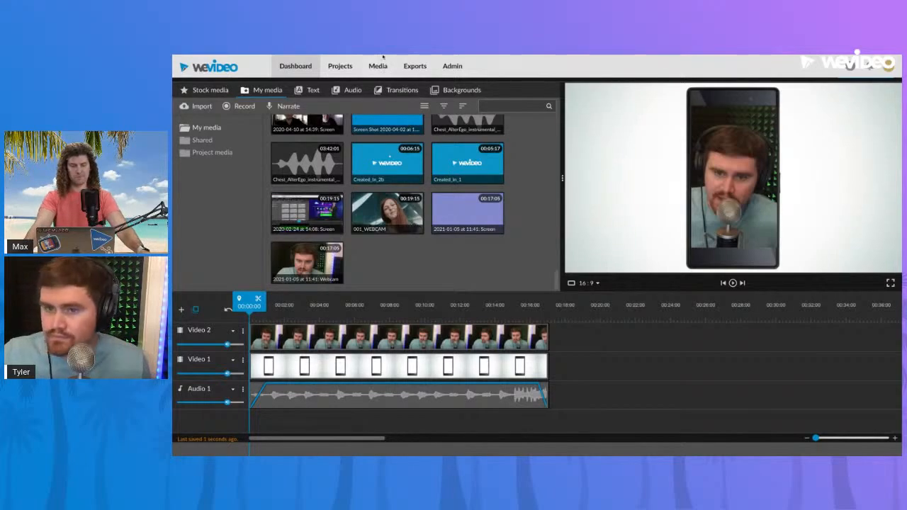
# Export the Phone Flatten composite as a Full HD 1920x1080 video to the WeVideo destination, keeping the first thumbnail
pyautogui.click(441, 316)
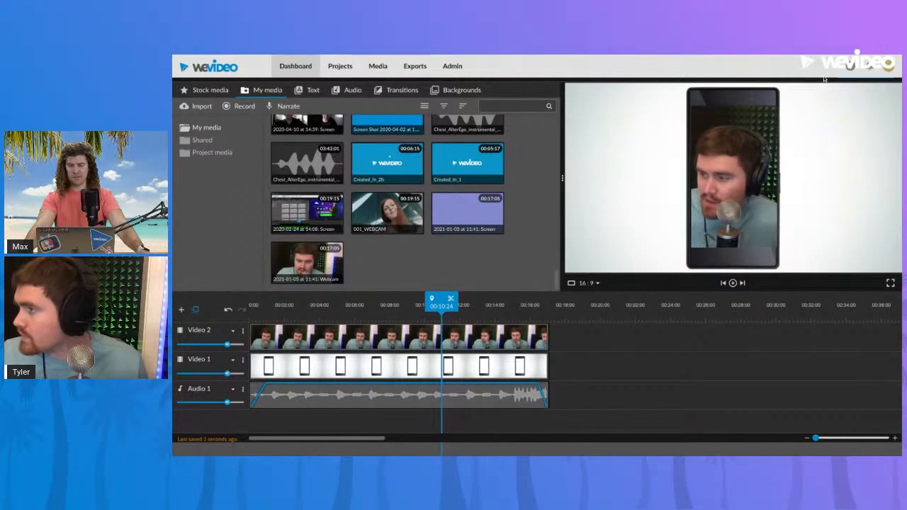
pyautogui.click(889, 66)
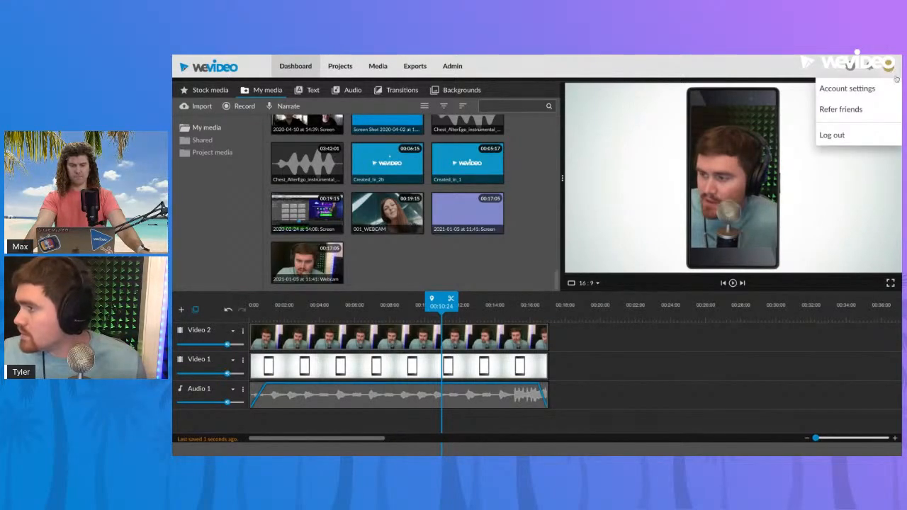
pyautogui.click(895, 73)
pyautogui.moveTo(901, 88); pyautogui.dragTo(905, 88)
pyautogui.click(872, 98)
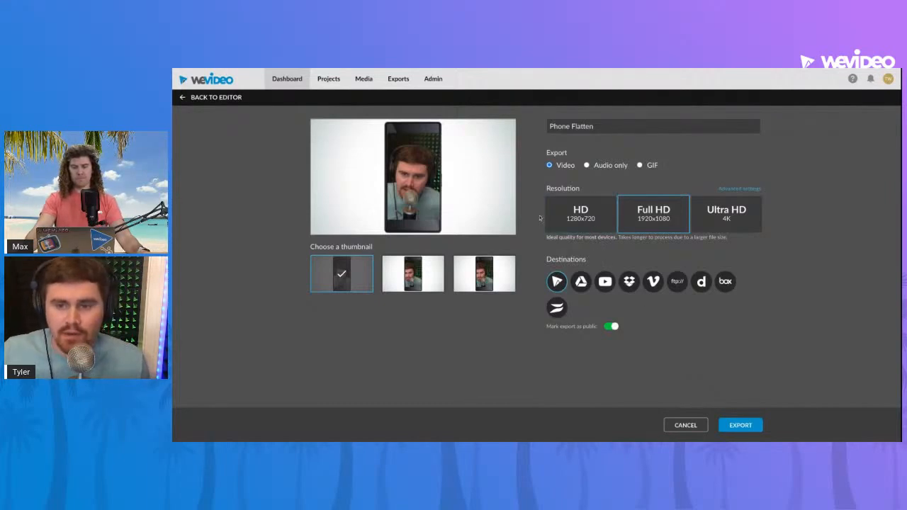
pyautogui.click(730, 422)
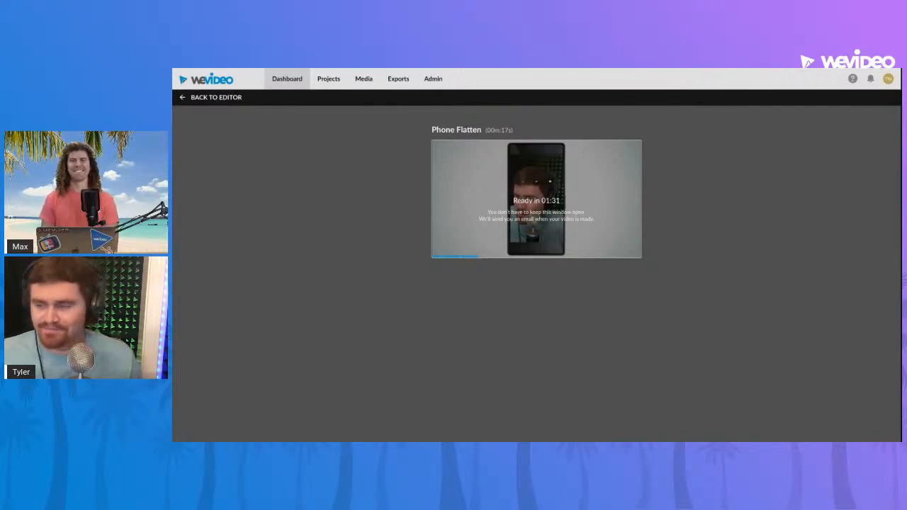
# Return to the dashboard and locate the Phone Animation project among the recent edits for editing
pyautogui.click(324, 80)
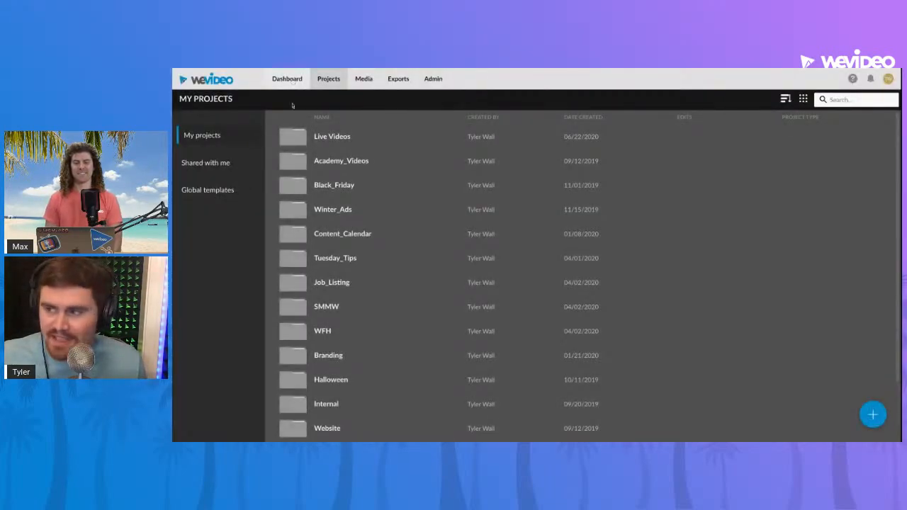
pyautogui.click(287, 81)
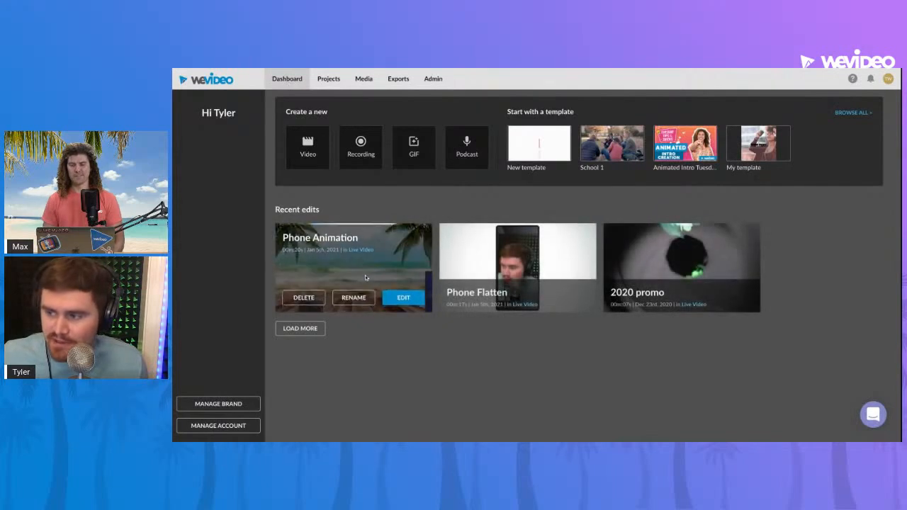
pyautogui.moveTo(572, 300)
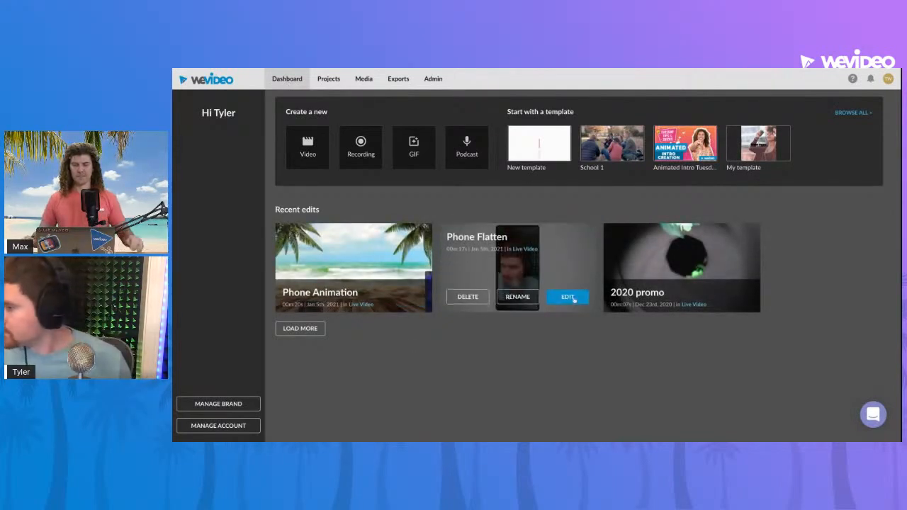
pyautogui.moveTo(404, 298)
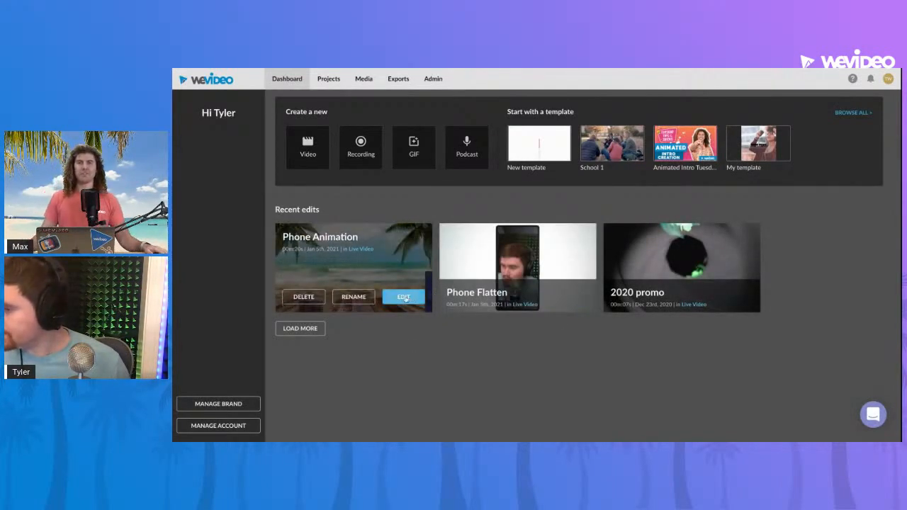
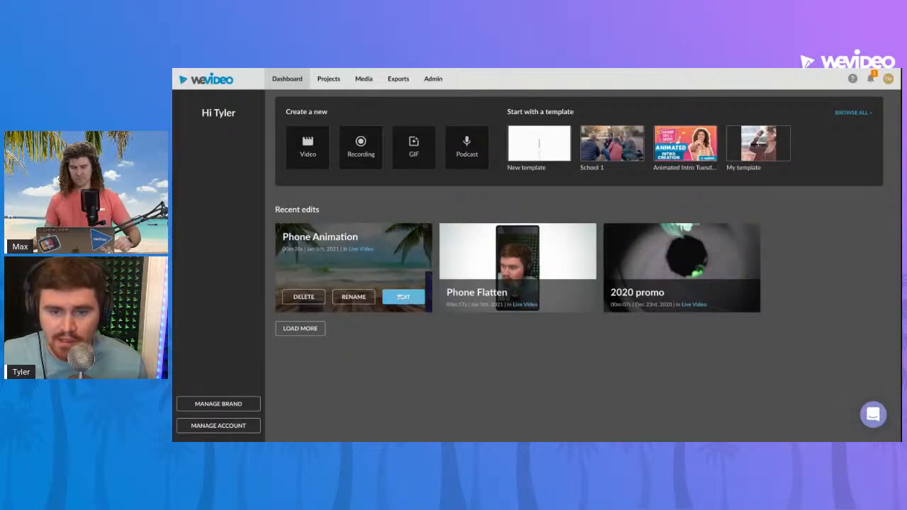
# Open the Phone Animation project for editing and bring the playhead to the very start of the timeline
pyautogui.click(402, 298)
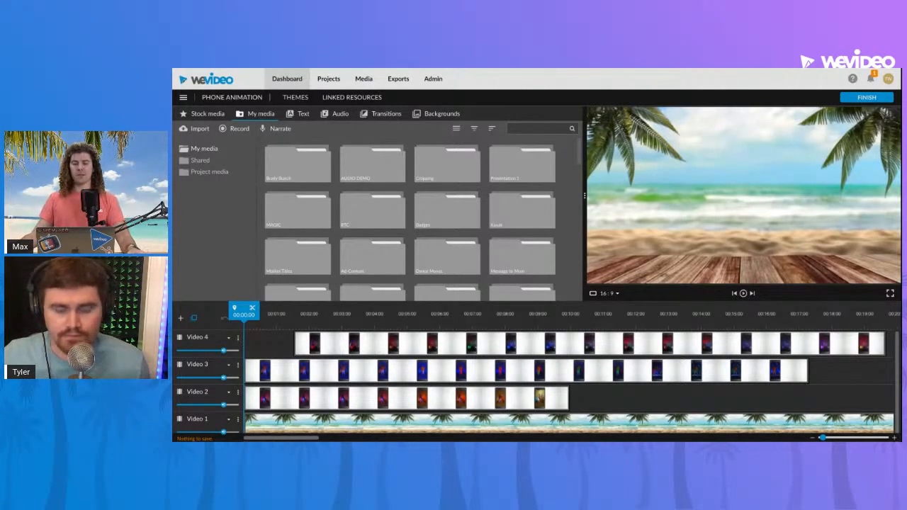
pyautogui.click(273, 327)
pyautogui.moveTo(270, 318); pyautogui.dragTo(244, 318)
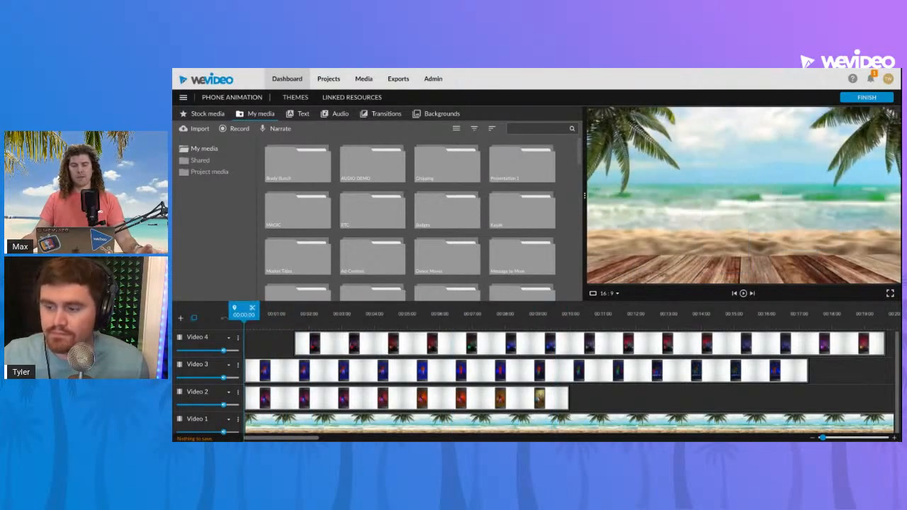
pyautogui.click(183, 97)
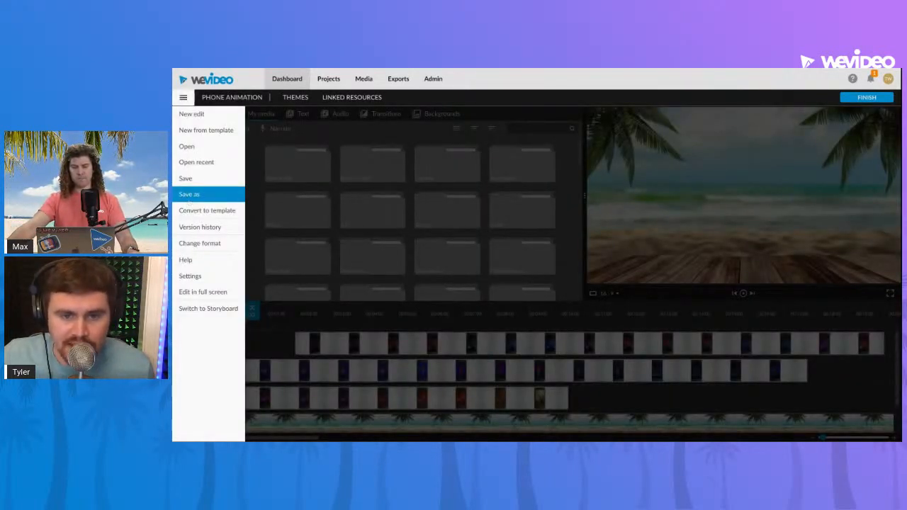
pyautogui.click(183, 97)
pyautogui.click(183, 97)
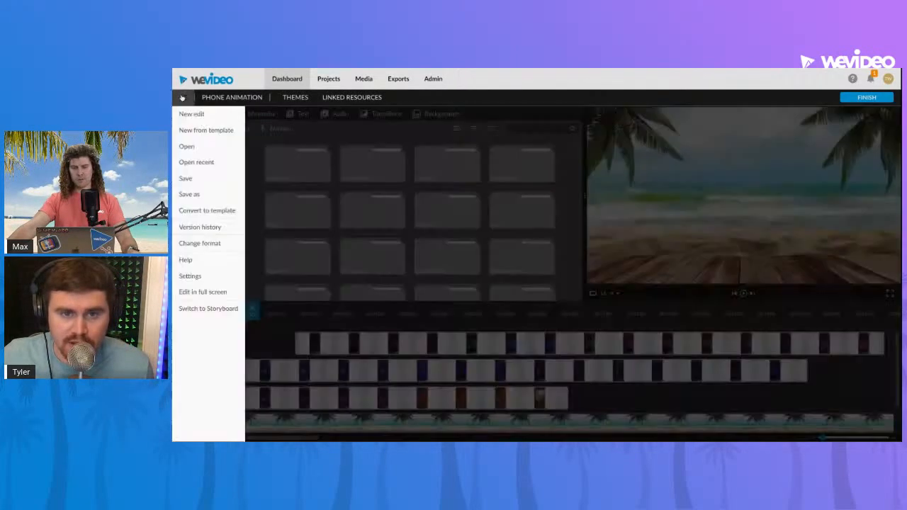
pyautogui.click(203, 196)
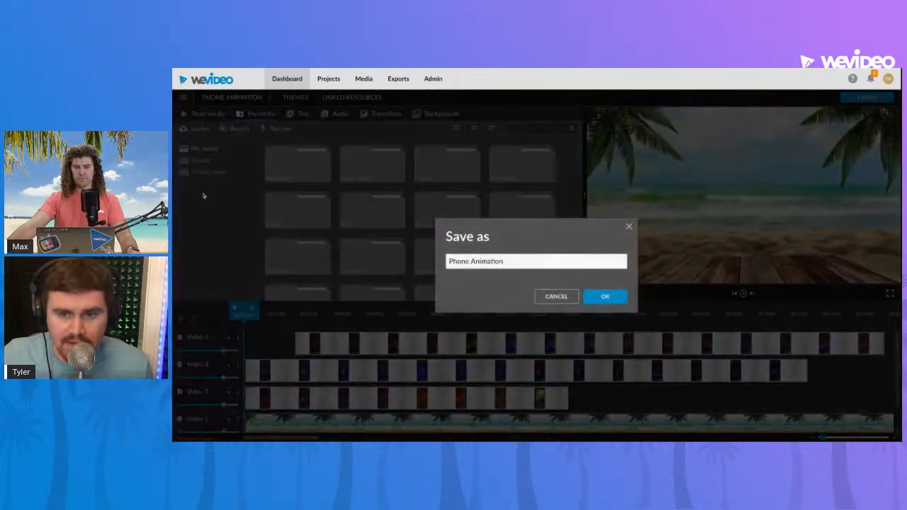
pyautogui.click(518, 262)
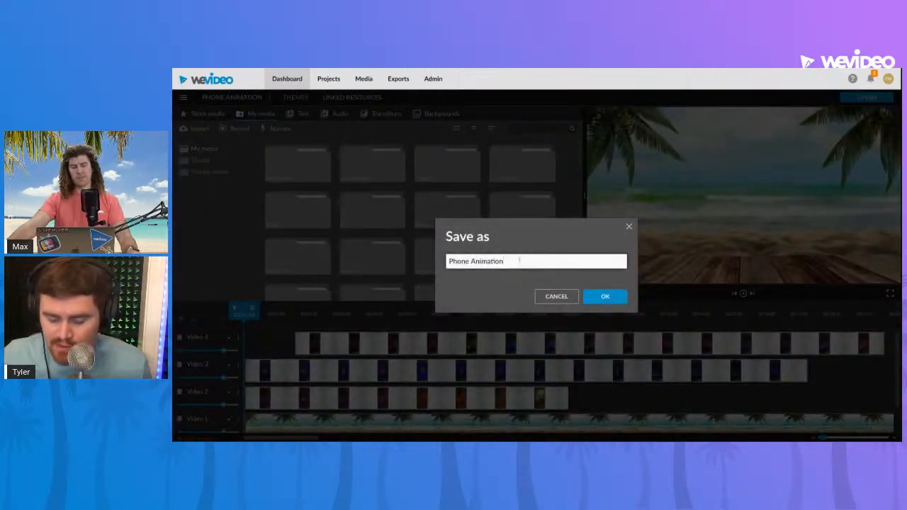
pyautogui.write('2')
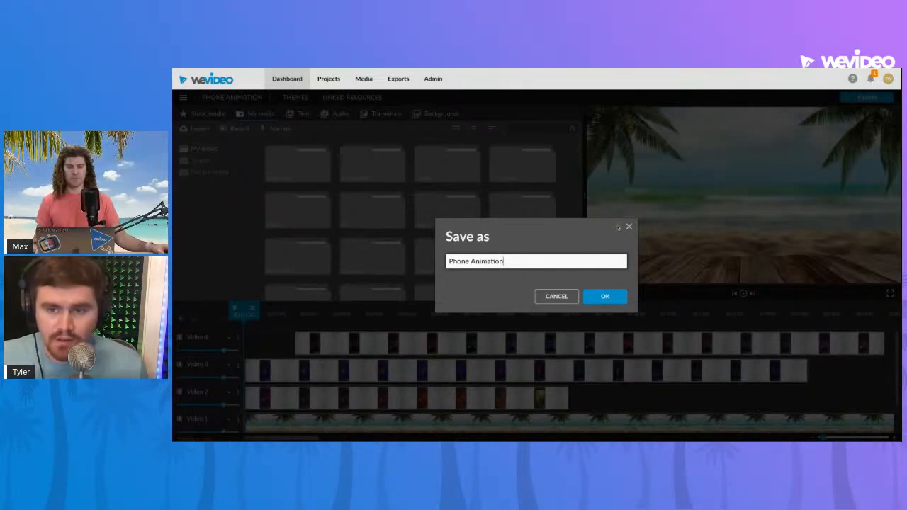
pyautogui.click(628, 227)
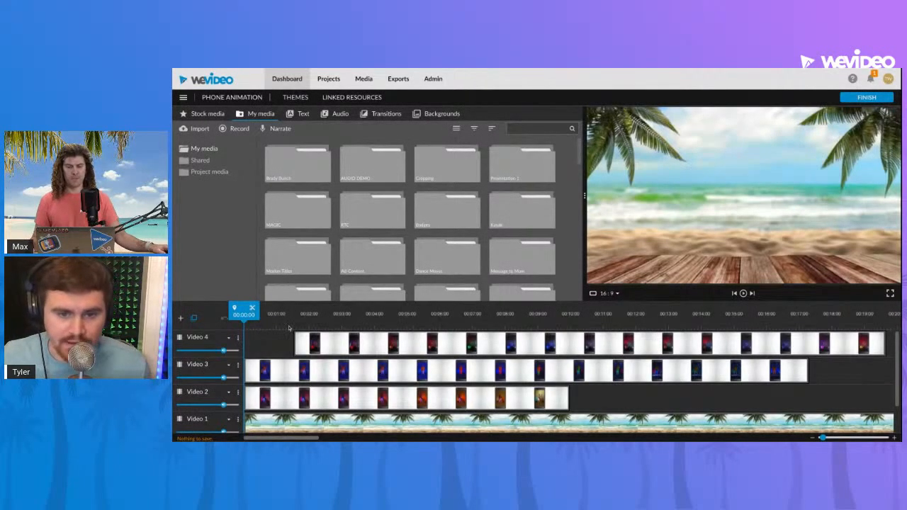
# Add a video track named Video 5 and place the exported 00:17:03 Phone Flatten clip at its start
pyautogui.click(181, 318)
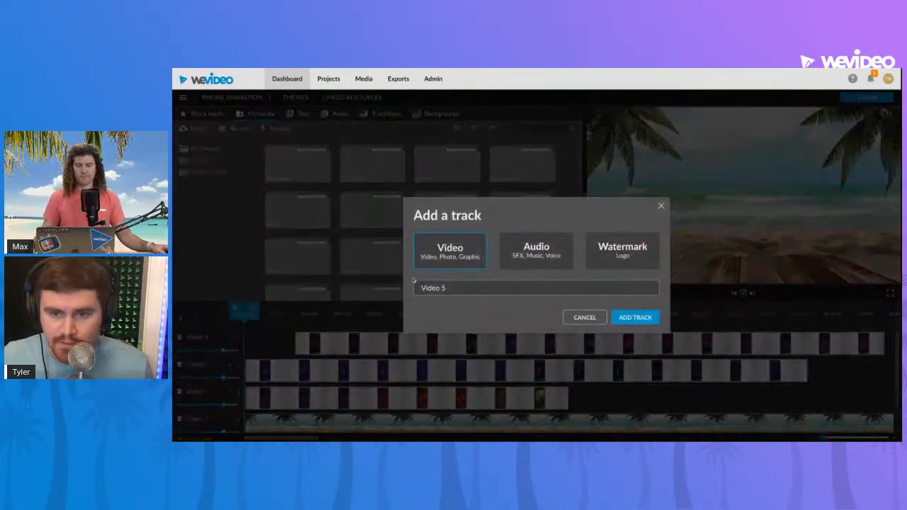
pyautogui.click(635, 317)
pyautogui.scroll(-5, 368, 240)
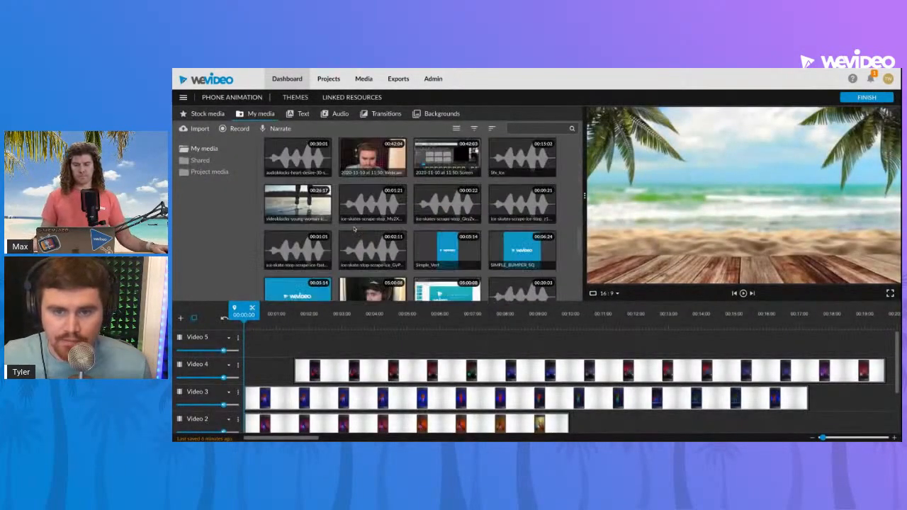
pyautogui.doubleClick(356, 227)
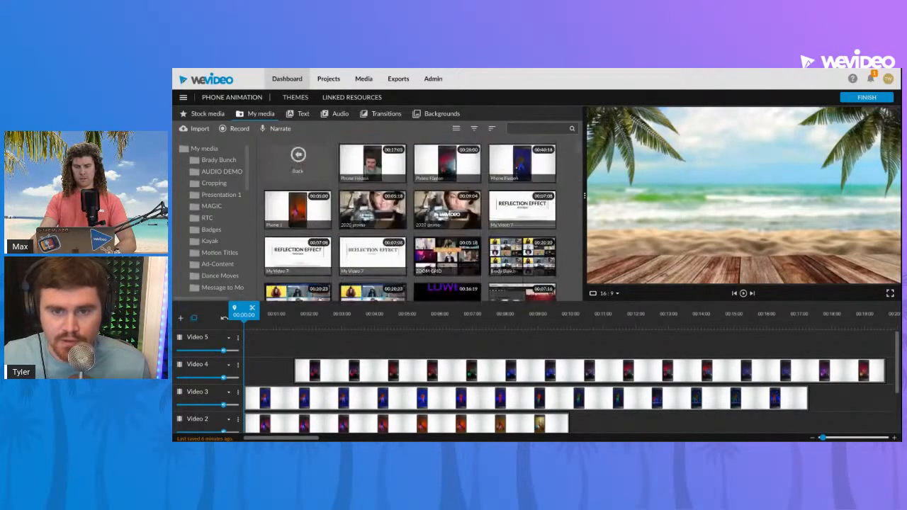
pyautogui.click(377, 170)
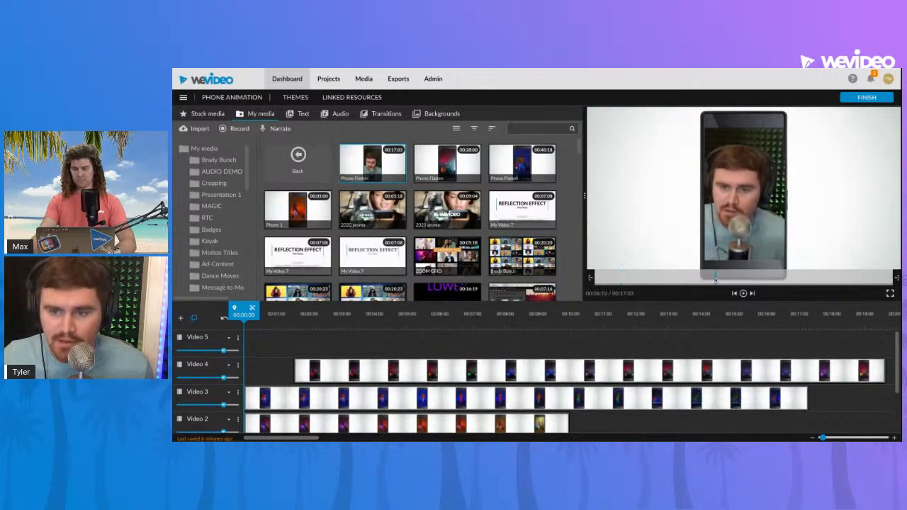
pyautogui.moveTo(393, 175); pyautogui.dragTo(282, 330)
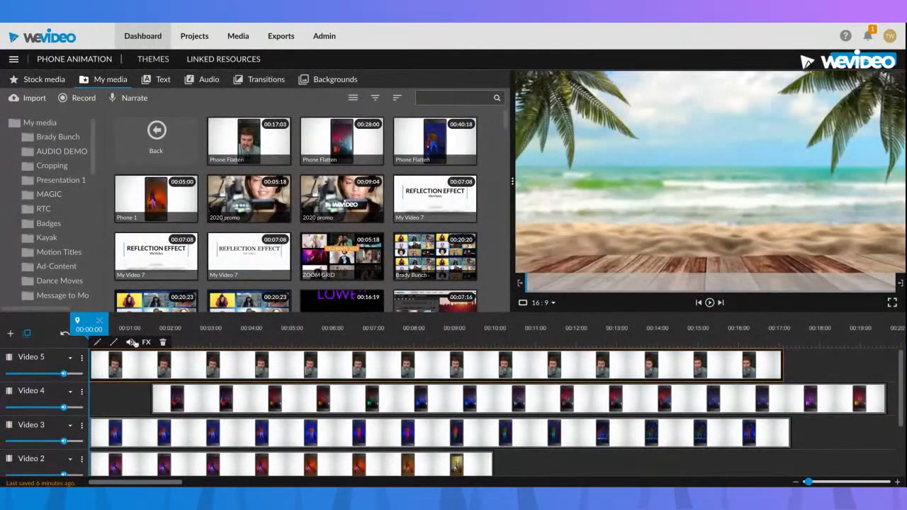
# Preview the Phone Flatten clip on Video 5 at several points, ending with the playhead at 00:12:09
pyautogui.click(144, 327)
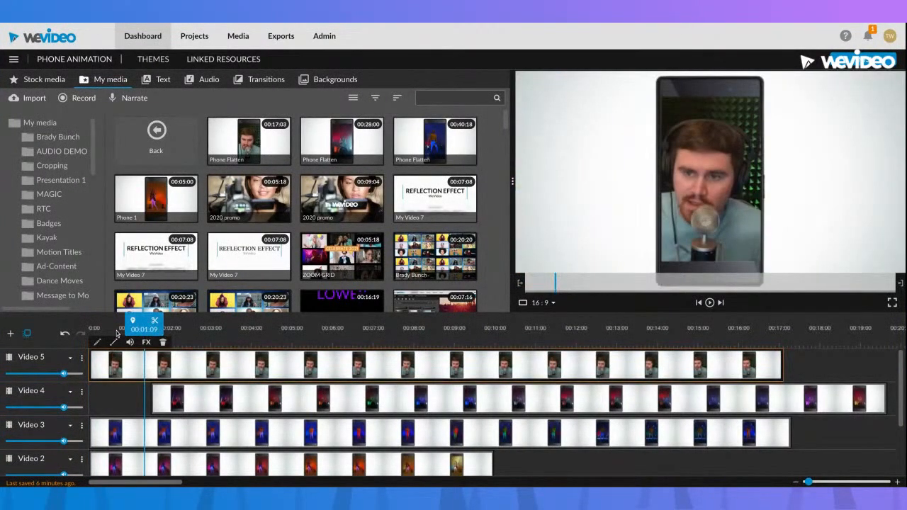
pyautogui.click(118, 331)
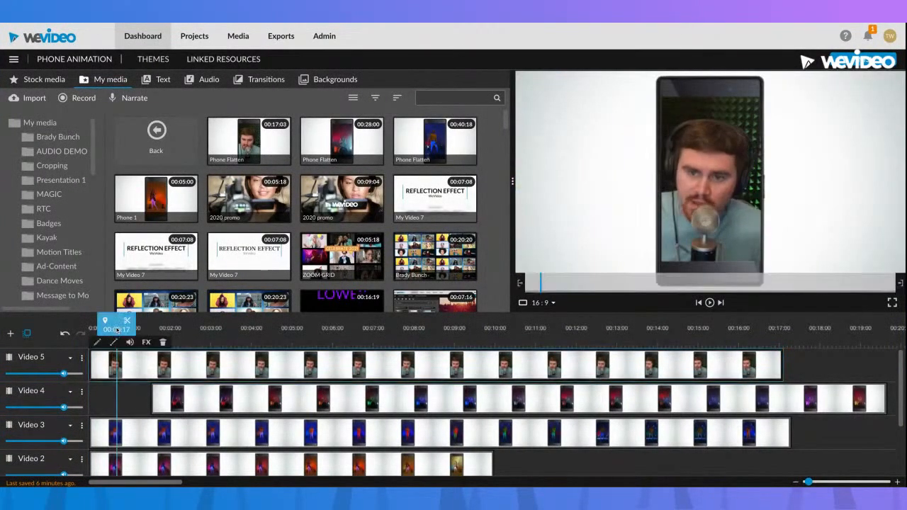
pyautogui.doubleClick(171, 366)
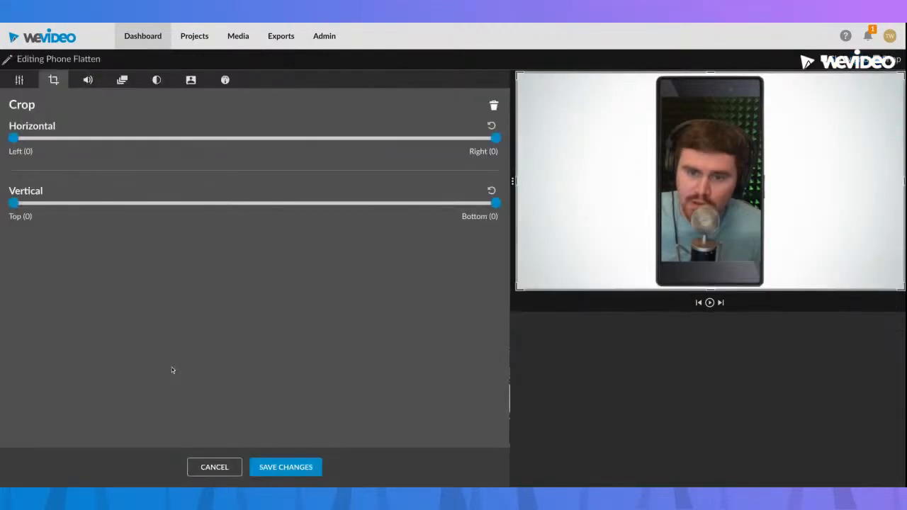
pyautogui.click(215, 467)
pyautogui.click(215, 328)
pyautogui.moveTo(218, 328); pyautogui.dragTo(590, 328)
# Try keying out the light background colour e2e5e7 from the uncropped Phone Flatten clip on Video 5
pyautogui.doubleClick(568, 372)
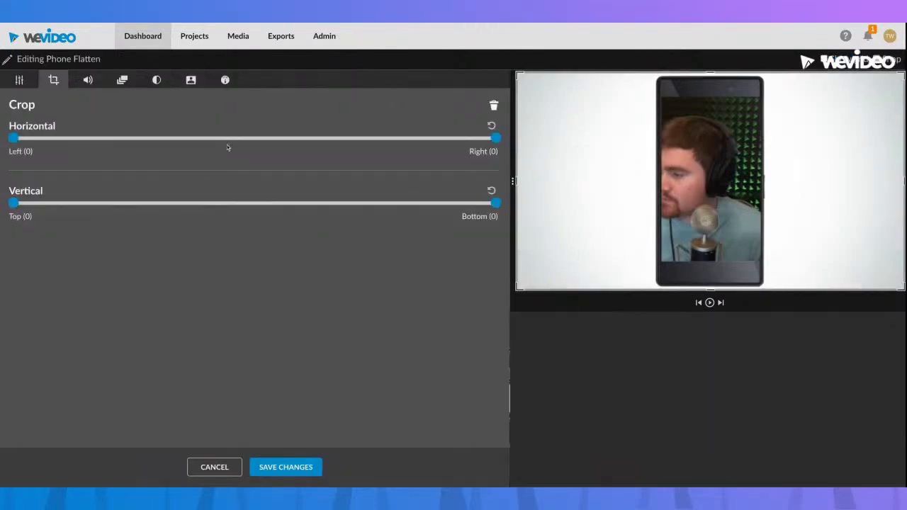
pyautogui.click(190, 80)
pyautogui.click(141, 143)
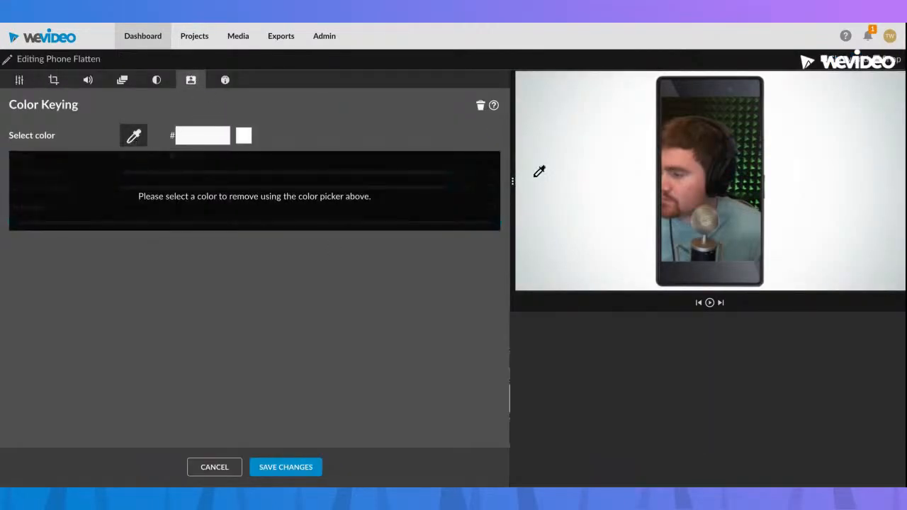
pyautogui.click(540, 170)
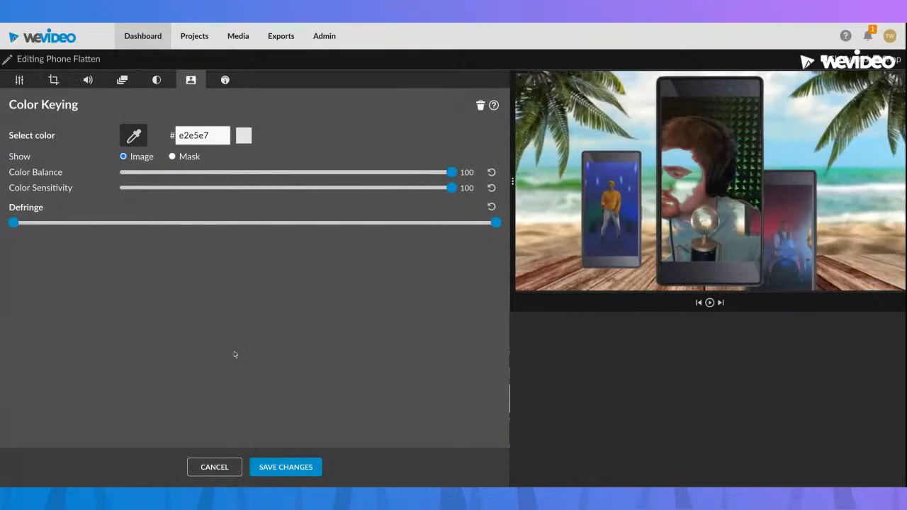
pyautogui.click(215, 467)
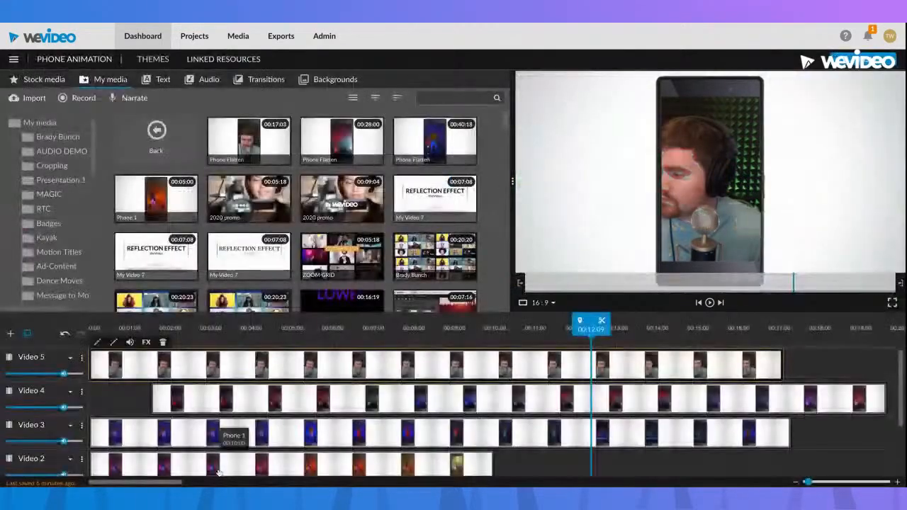
# Crop the Phone Flatten clip on Video 5 horizontally to the phone, with left 686 and right 685, and save the changes
pyautogui.doubleClick(312, 375)
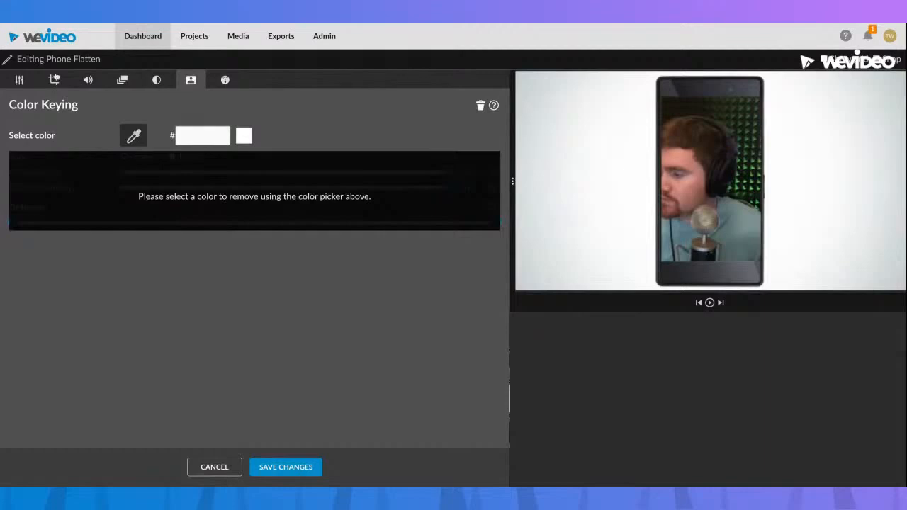
pyautogui.click(53, 79)
pyautogui.moveTo(13, 138); pyautogui.dragTo(186, 138)
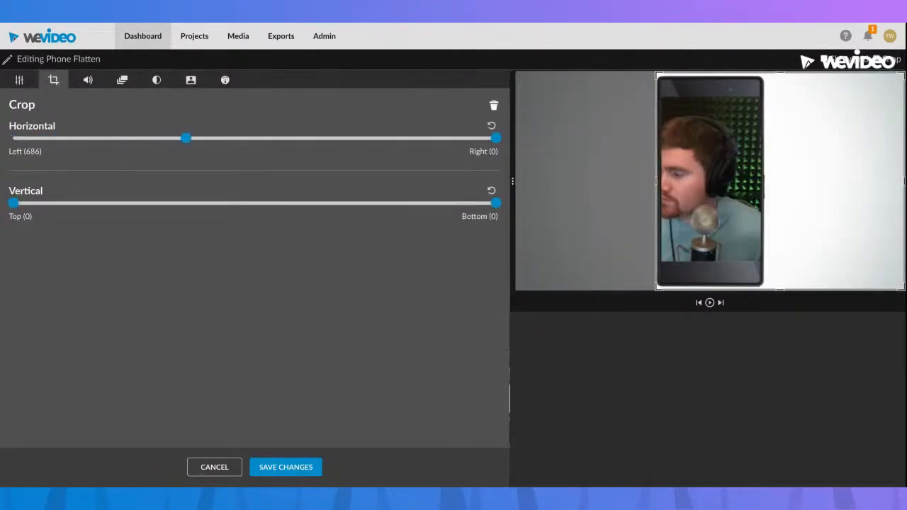
pyautogui.moveTo(496, 138); pyautogui.dragTo(323, 138)
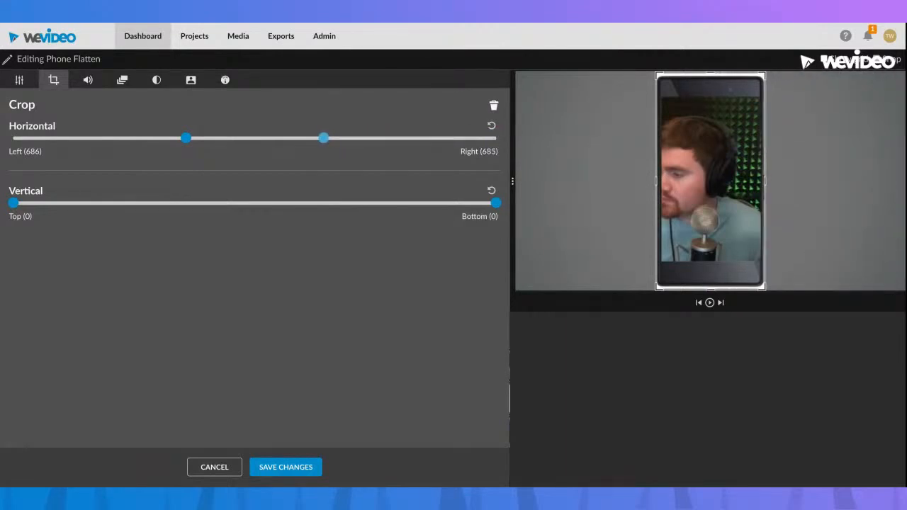
pyautogui.click(309, 467)
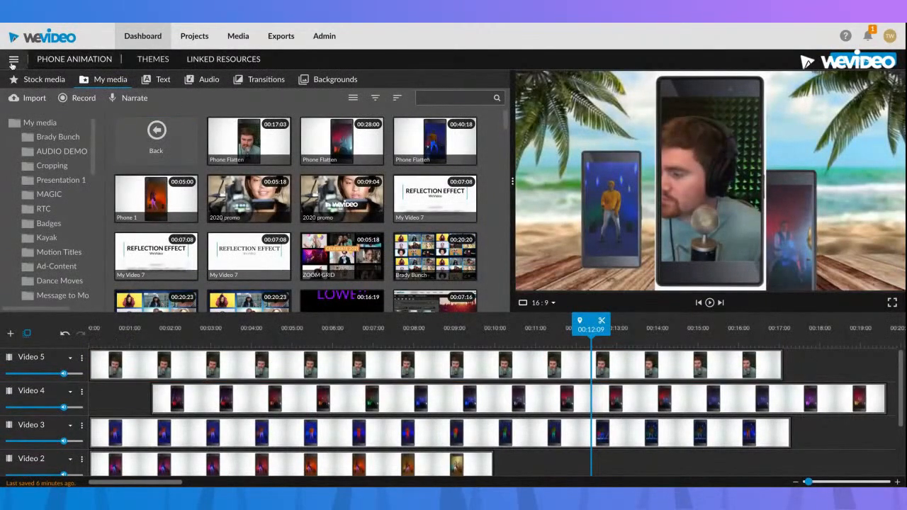
pyautogui.click(19, 99)
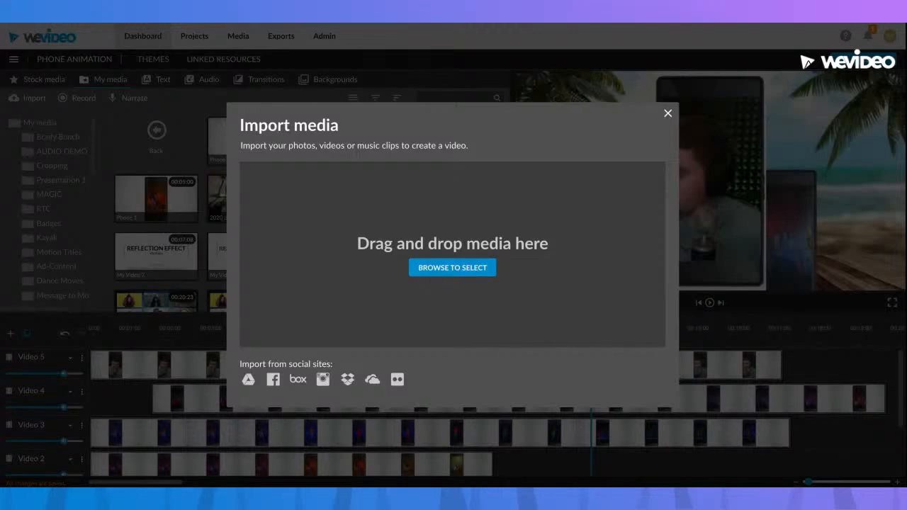
pyautogui.click(667, 114)
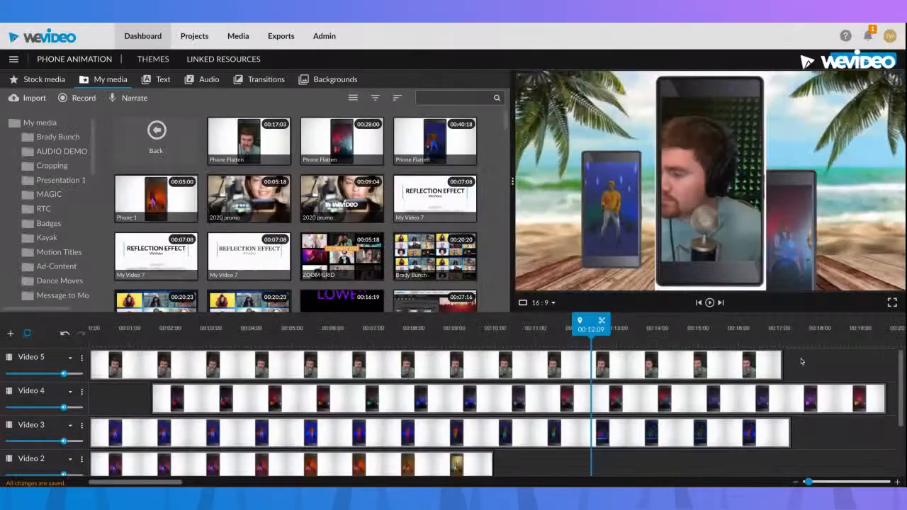
# Key out the remaining white border colour fbfafb on the cropped clip, lower the upper Defringe limit to about 60 percent, and save
pyautogui.click(691, 367)
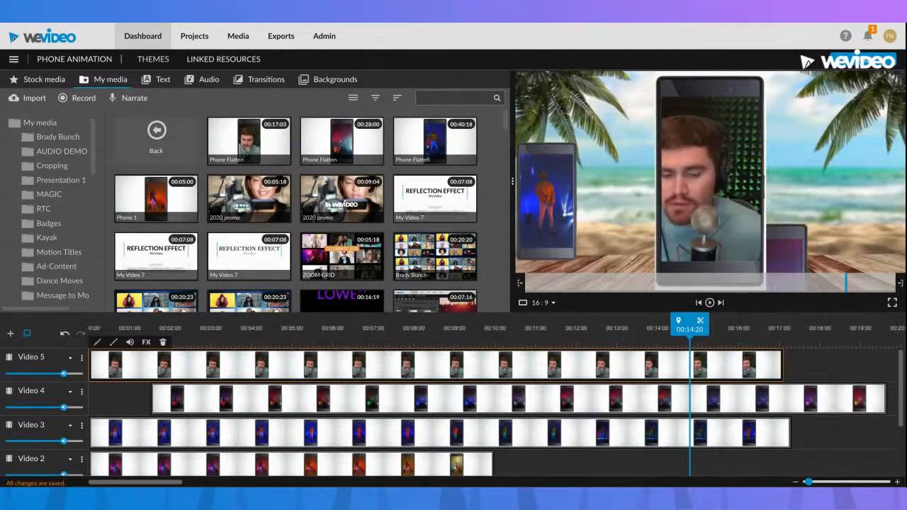
pyautogui.doubleClick(677, 367)
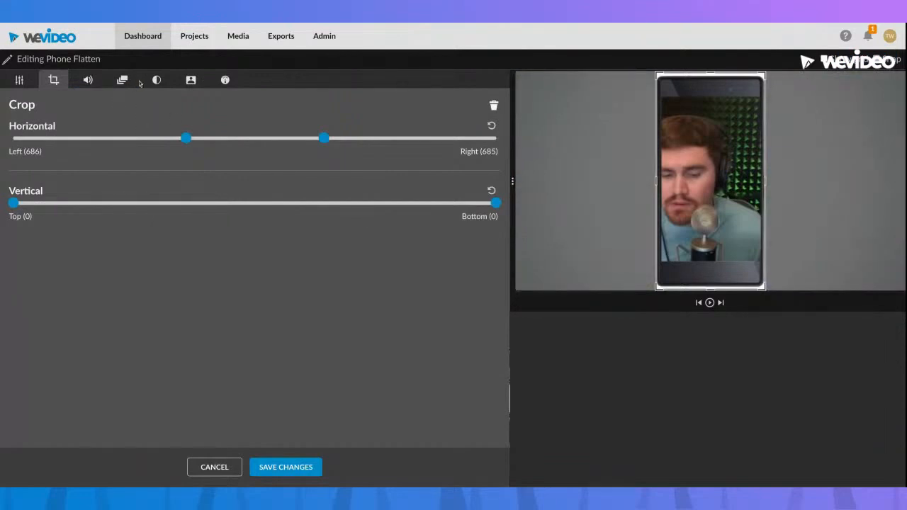
pyautogui.click(190, 80)
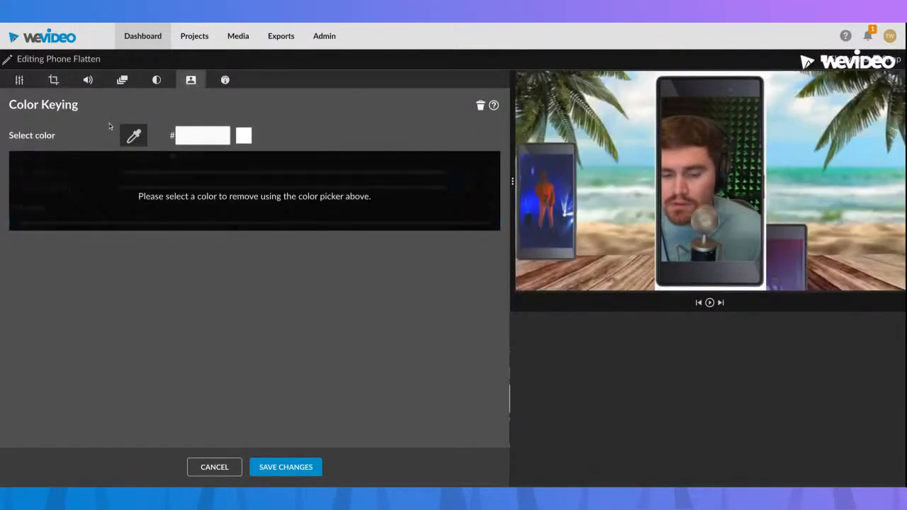
pyautogui.click(676, 282)
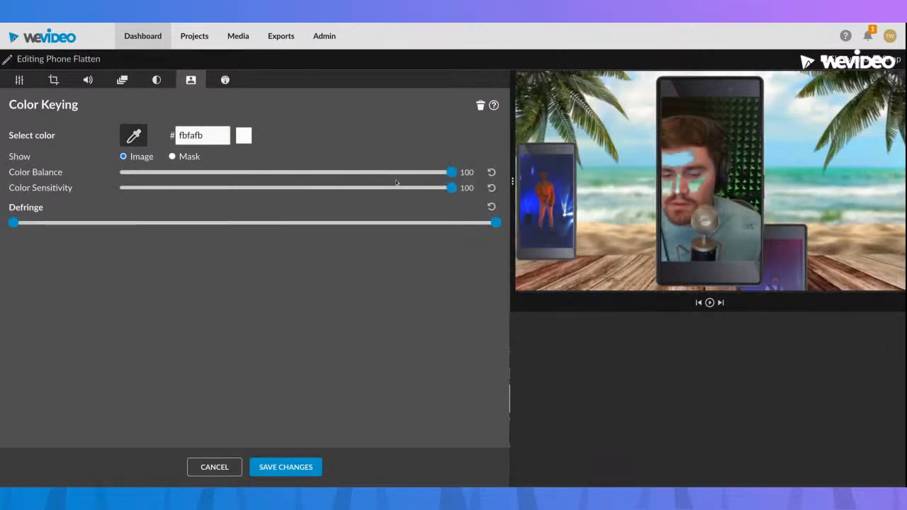
pyautogui.moveTo(451, 172); pyautogui.dragTo(453, 194)
pyautogui.moveTo(495, 223); pyautogui.dragTo(302, 222)
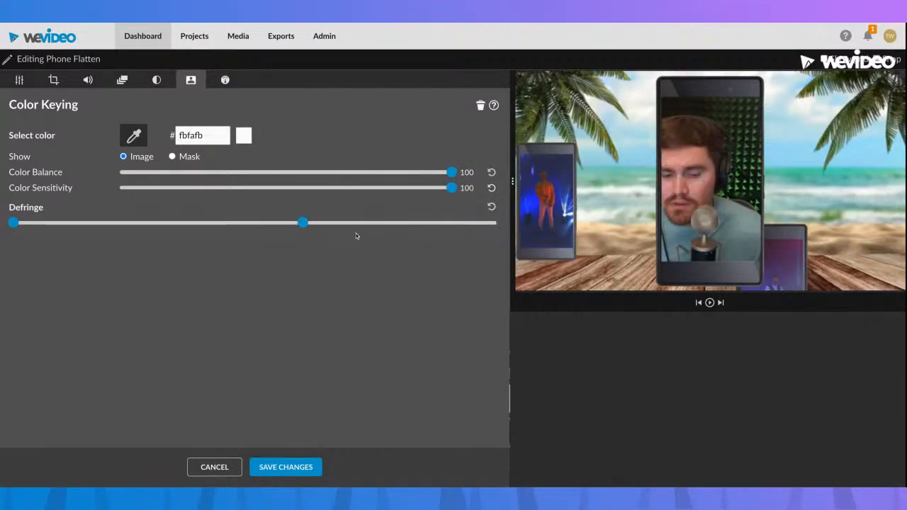
pyautogui.click(285, 467)
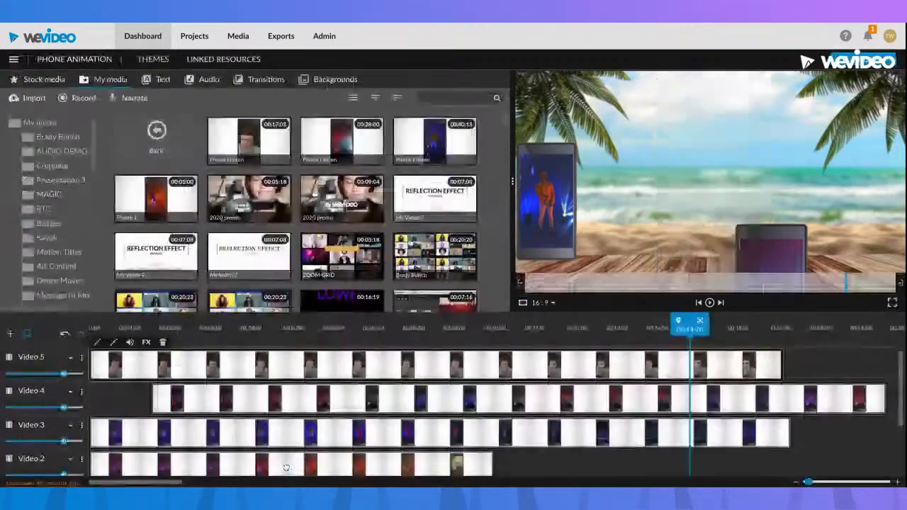
# Scrub from about 00:09:08 back to 00:00:20 to check how the keyed Phone Flatten clip looks over the beach background
pyautogui.click(467, 340)
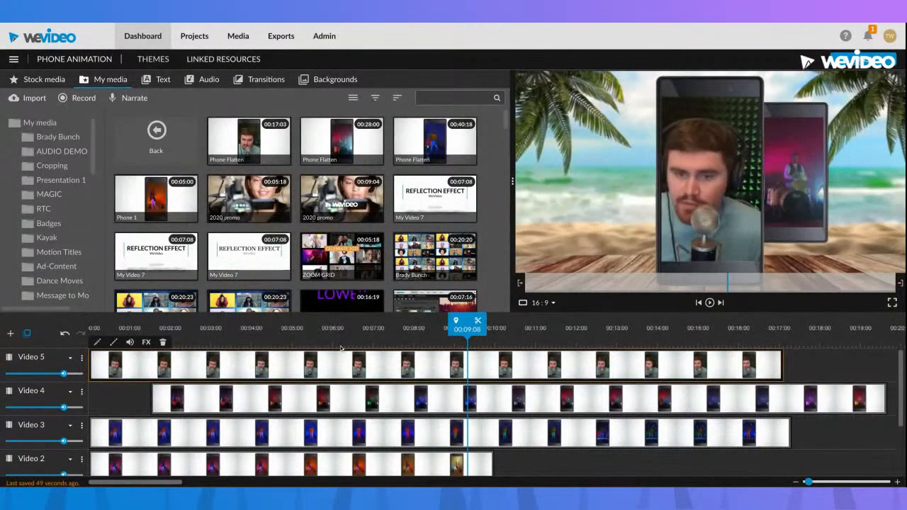
pyautogui.click(316, 347)
pyautogui.click(228, 340)
pyautogui.moveTo(212, 339); pyautogui.dragTo(124, 339)
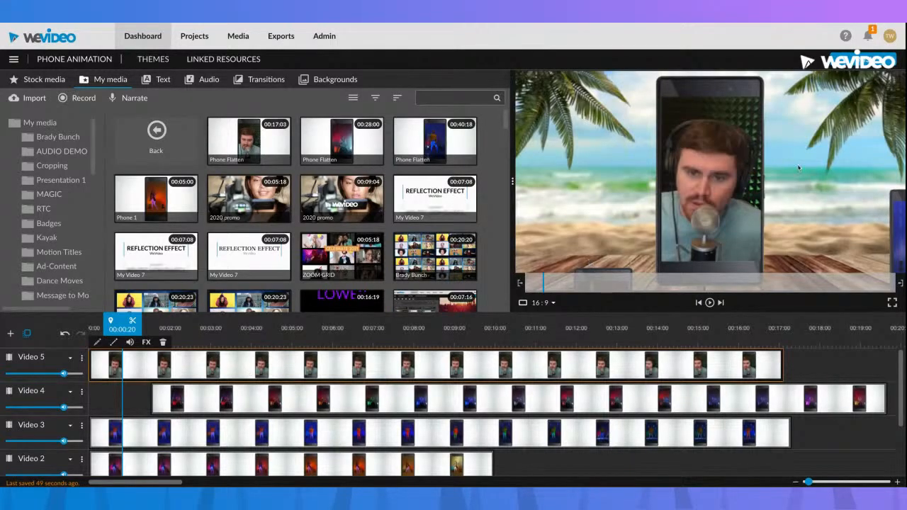
pyautogui.doubleClick(334, 367)
pyautogui.click(217, 468)
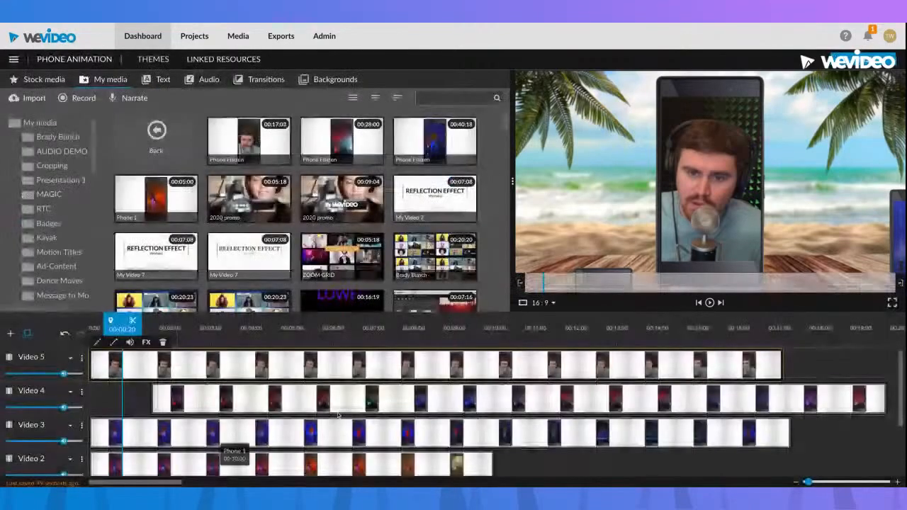
# Check the colour keying settings of the Phone Flatten clip on Video 4, close them by saving, and return the playhead to the start
pyautogui.click(793, 343)
pyautogui.doubleClick(808, 400)
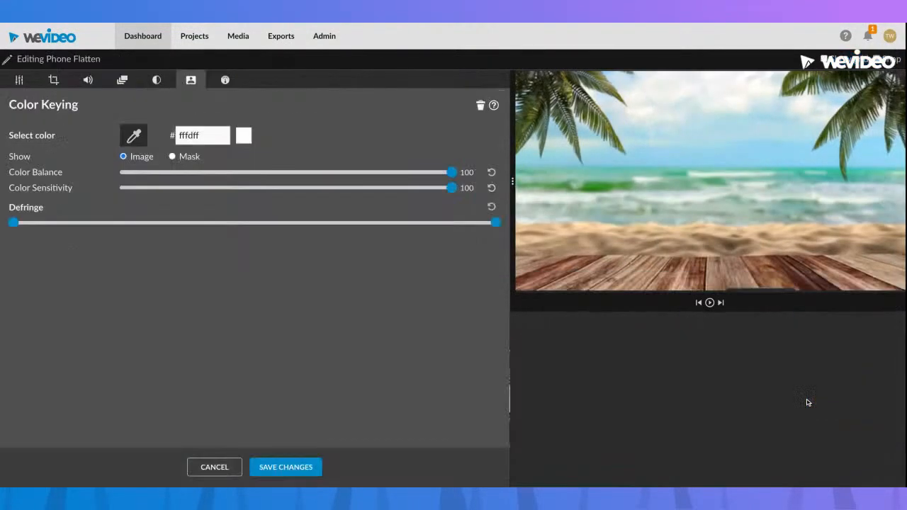
pyautogui.click(318, 472)
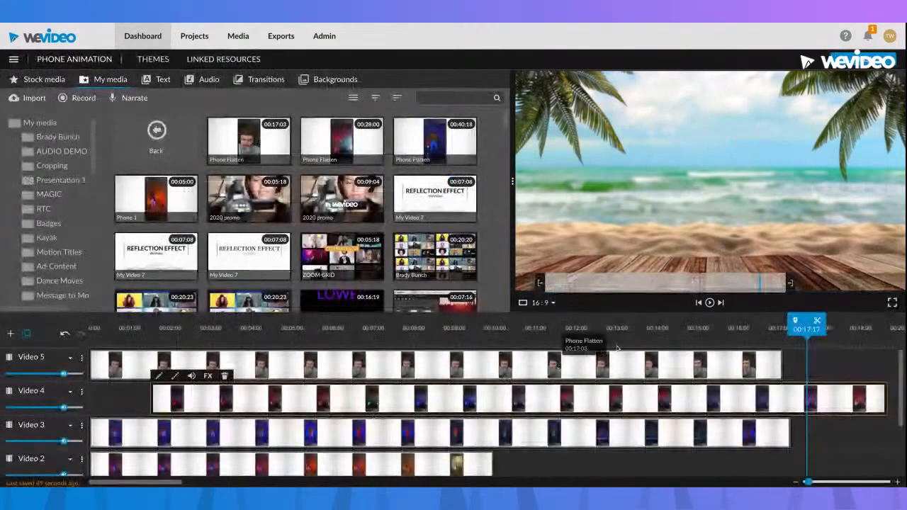
pyautogui.click(653, 329)
pyautogui.moveTo(653, 328); pyautogui.dragTo(11, 329)
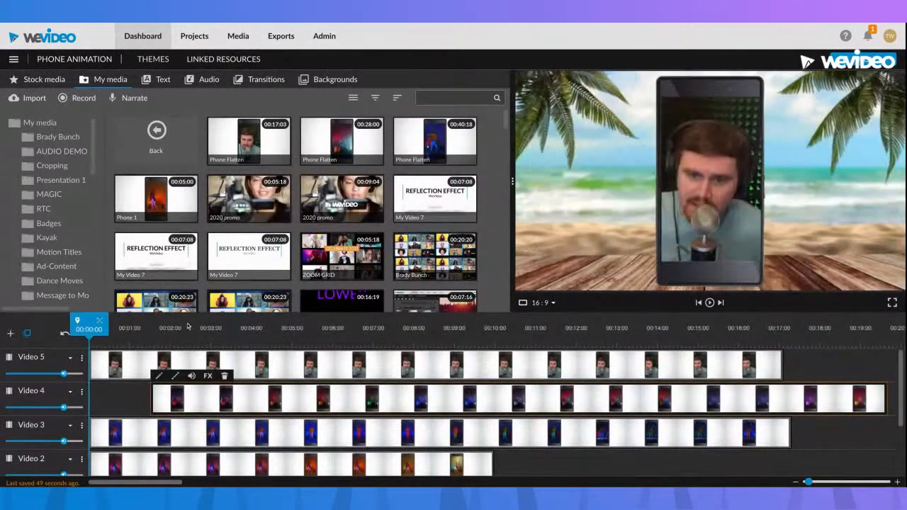
# Scale the Phone Flatten clip on Video 5 down to 0.59
pyautogui.doubleClick(286, 367)
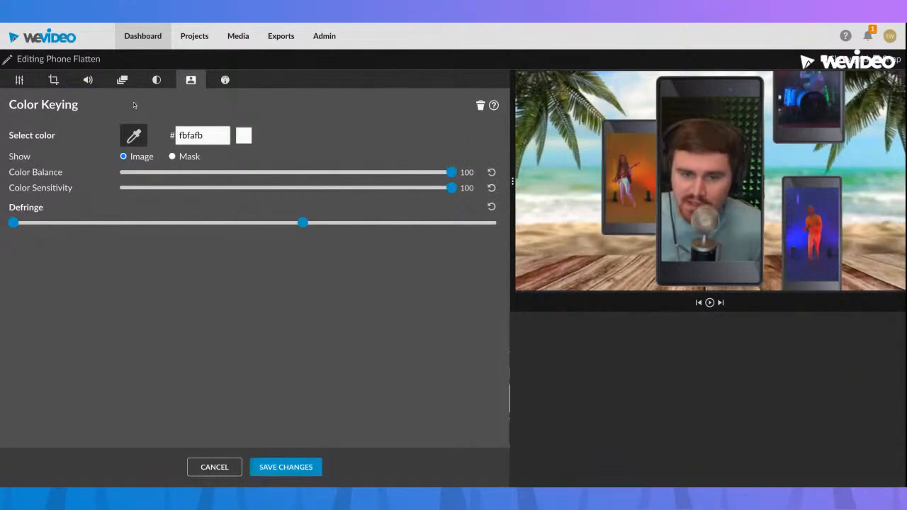
pyautogui.click(20, 80)
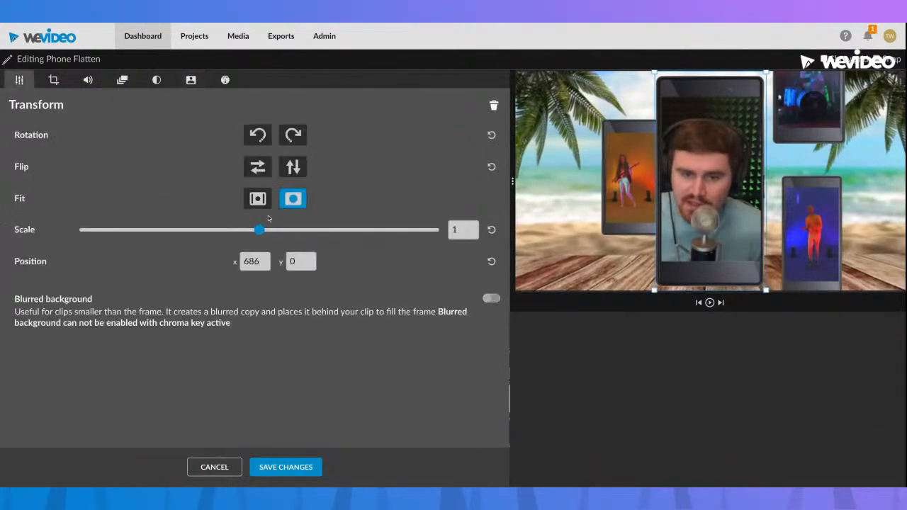
pyautogui.moveTo(258, 231); pyautogui.dragTo(185, 231)
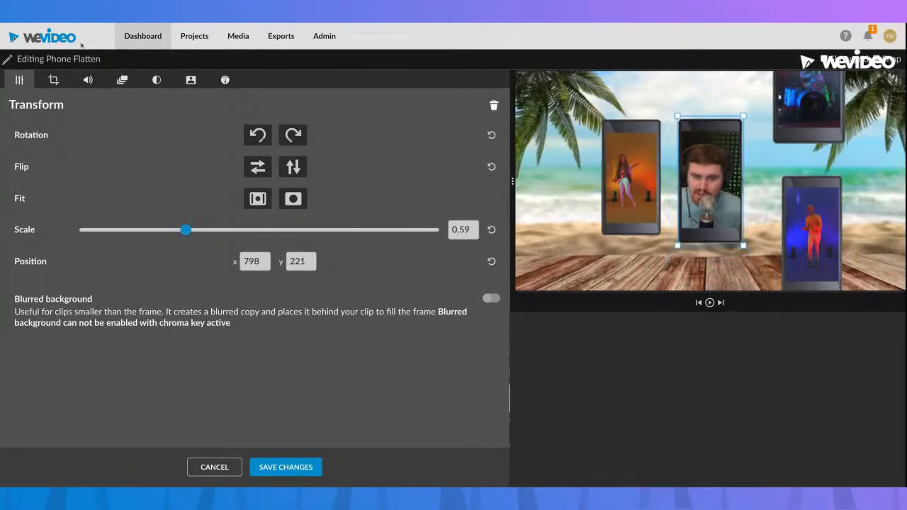
# Animate the Video 5 phone from start position x 139, y 1108 to end position x 548, y -674 and save the changes
pyautogui.click(122, 80)
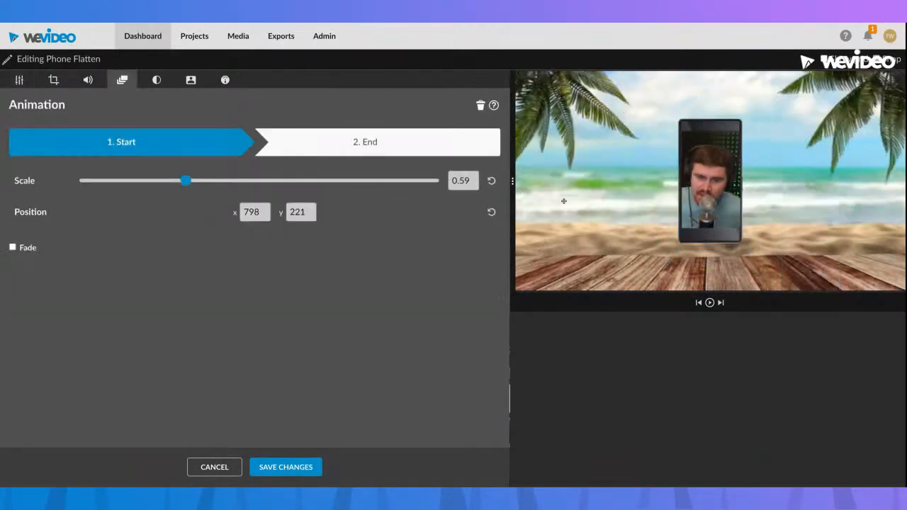
pyautogui.moveTo(693, 184)
pyautogui.mouseDown()
pyautogui.moveTo(576, 289)
pyautogui.moveTo(559, 361)
pyautogui.mouseUp()
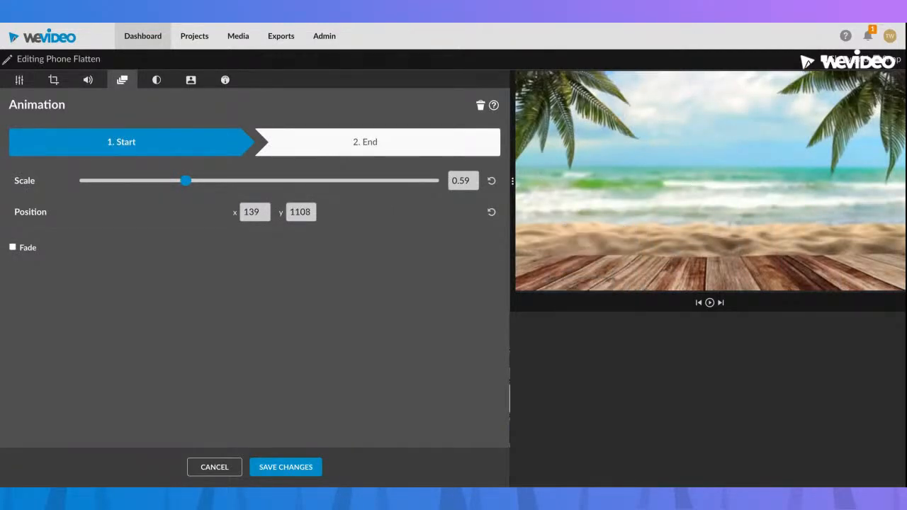
pyautogui.click(437, 153)
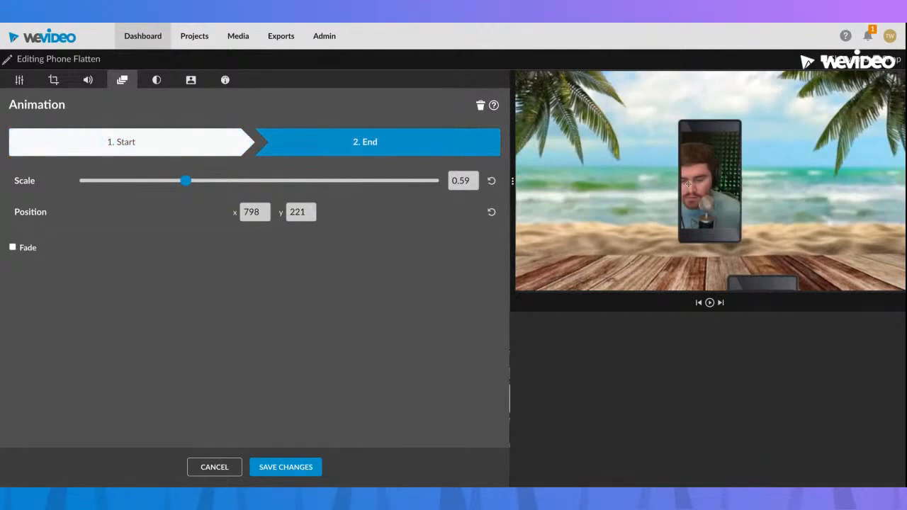
pyautogui.moveTo(688, 187); pyautogui.dragTo(654, 24)
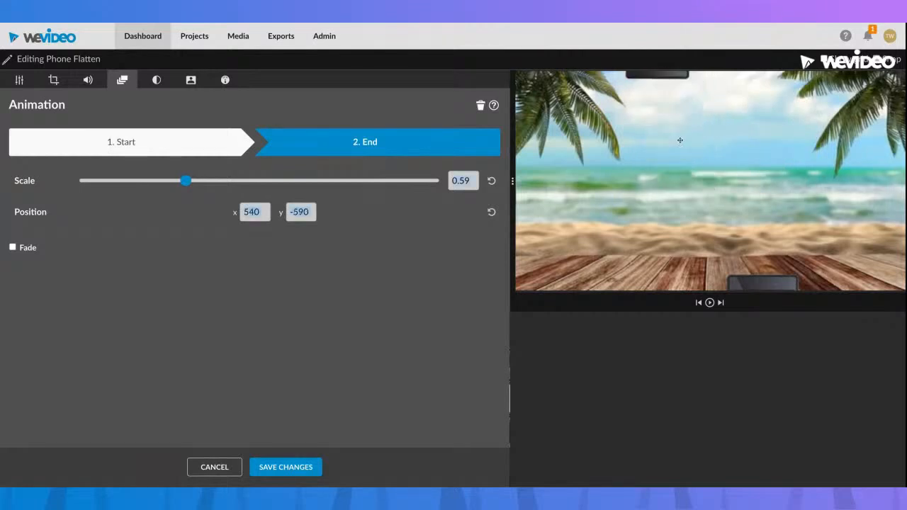
pyautogui.moveTo(646, 75); pyautogui.dragTo(649, 50)
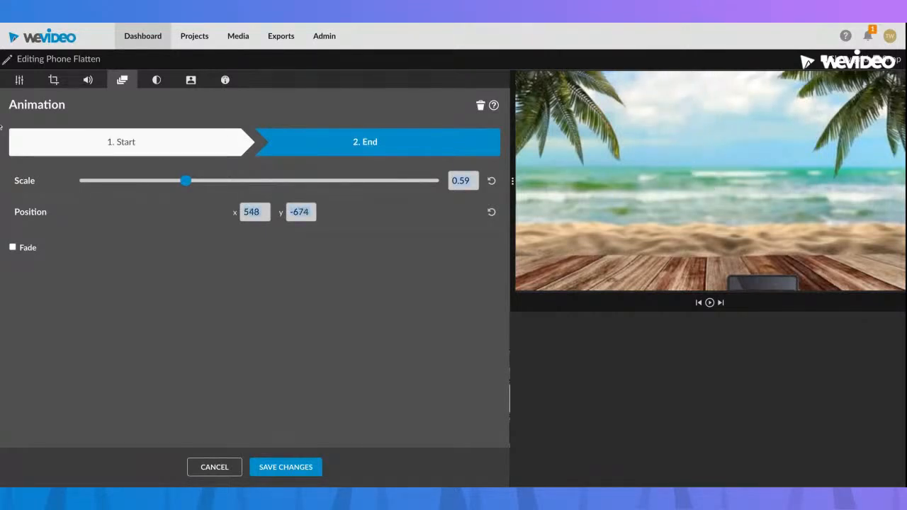
pyautogui.click(286, 467)
# Lower the Video 5 track volume to zero and play back the timeline to review the phone's upward motion
pyautogui.click(240, 339)
pyautogui.press('Home')
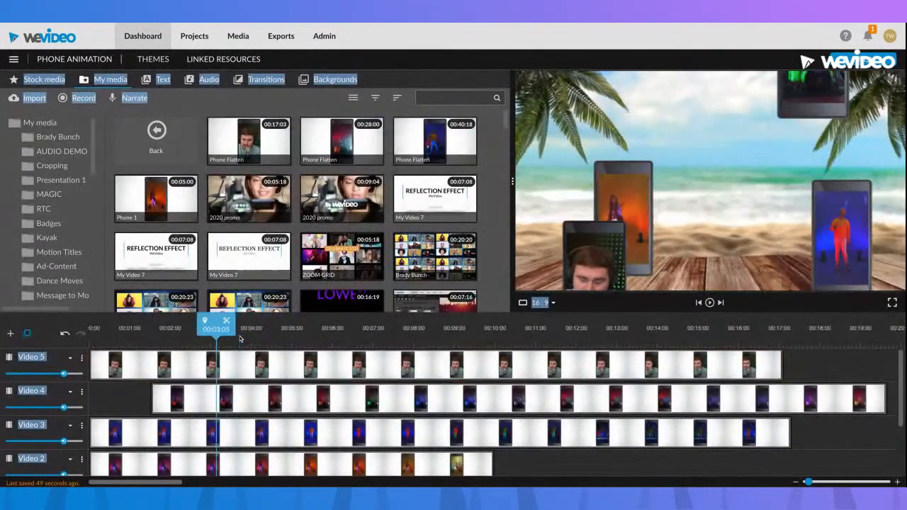
pyautogui.click(122, 365)
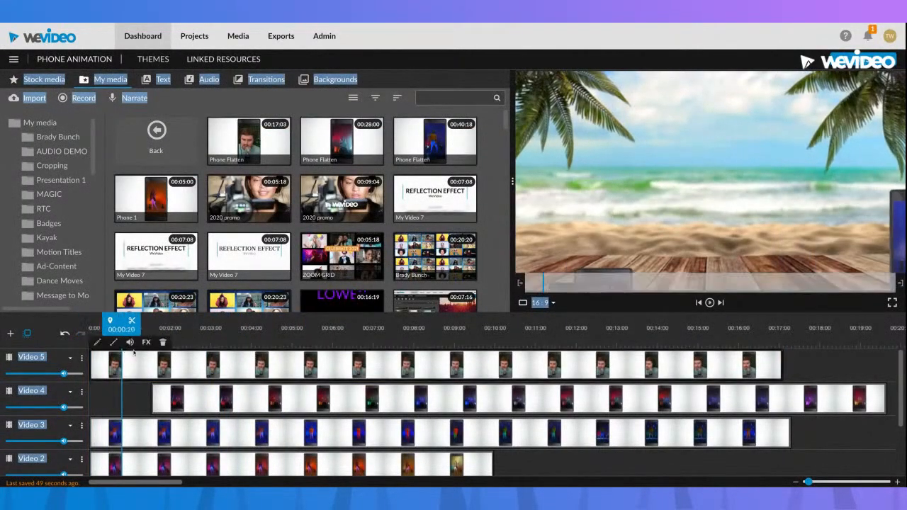
pyautogui.moveTo(65, 374); pyautogui.dragTo(4, 373)
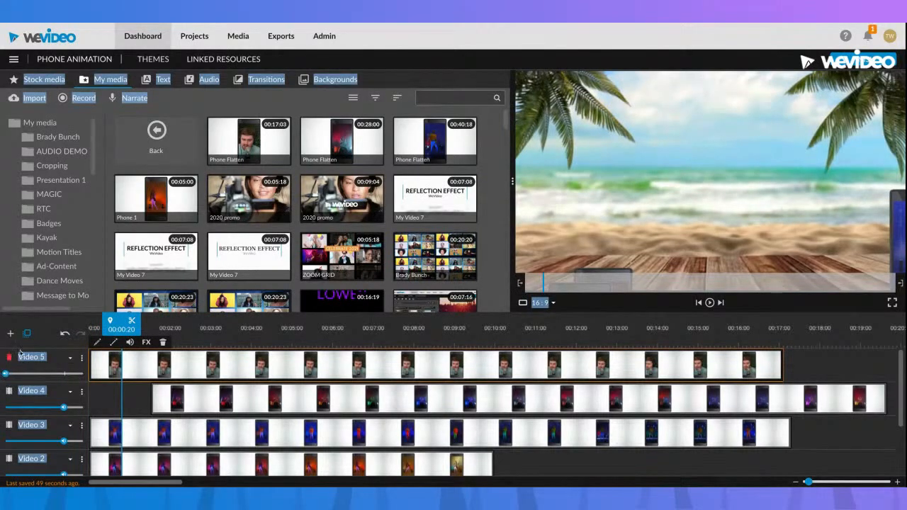
pyautogui.press('space')
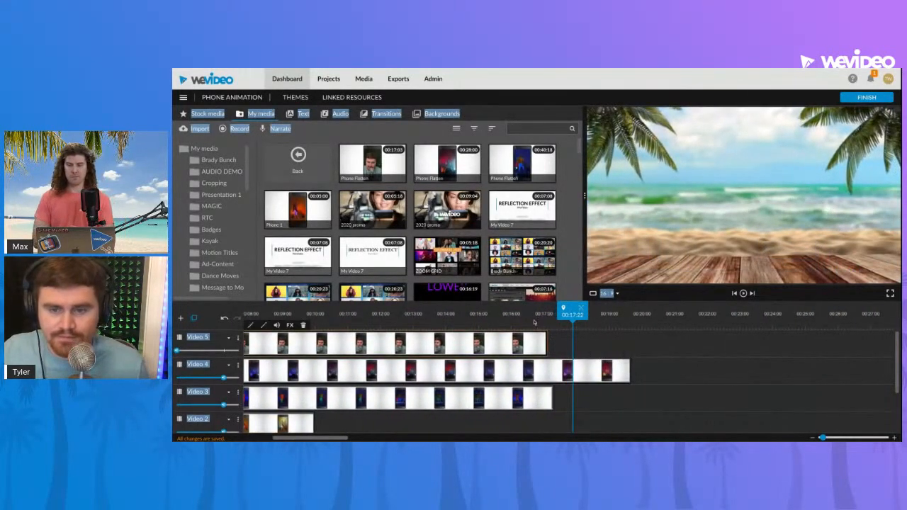
pyautogui.moveTo(573, 312); pyautogui.dragTo(172, 312)
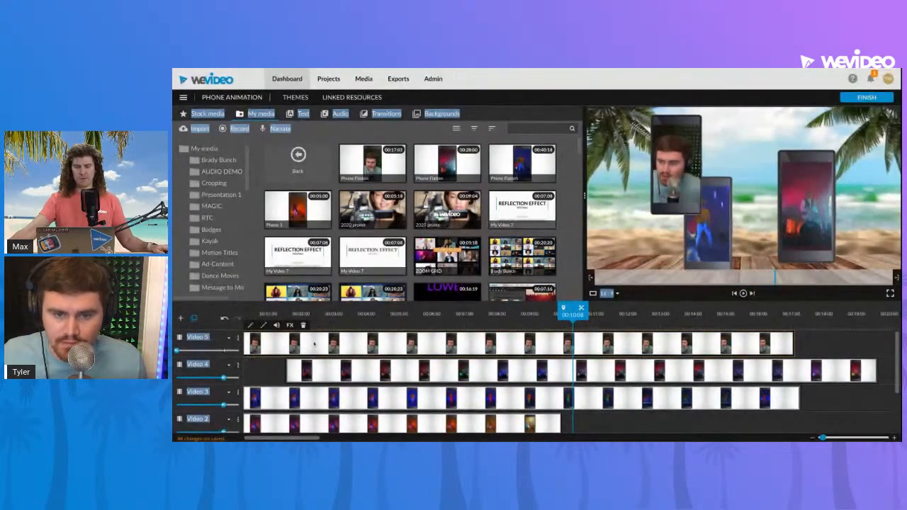
# Add an opacity keyframe to the Video 5 clip at about 00:15:00, lower its end keyframe to zero, and play back the fade-out
pyautogui.click(265, 326)
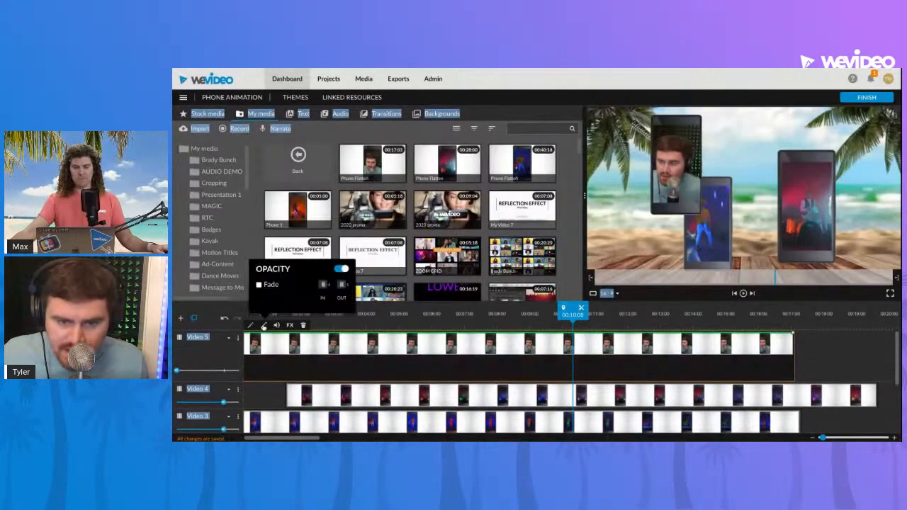
pyautogui.click(727, 333)
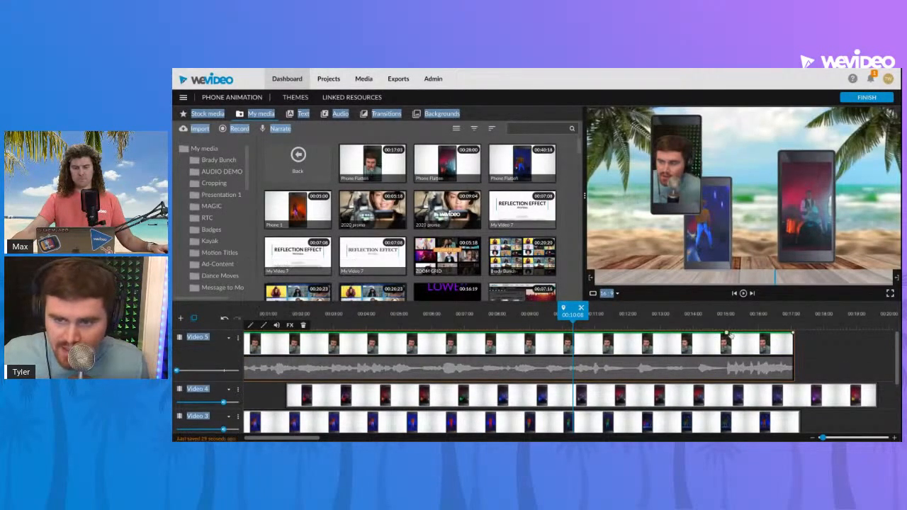
pyautogui.moveTo(792, 332); pyautogui.dragTo(793, 355)
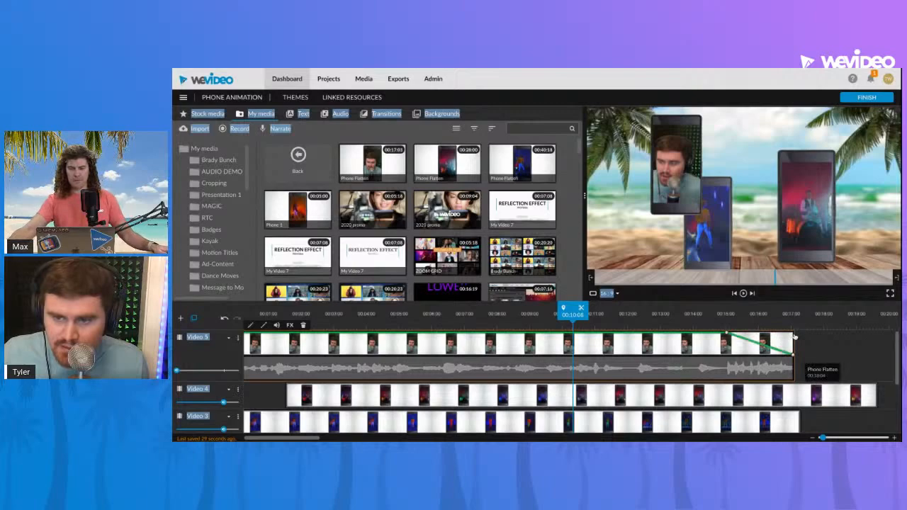
pyautogui.press('space')
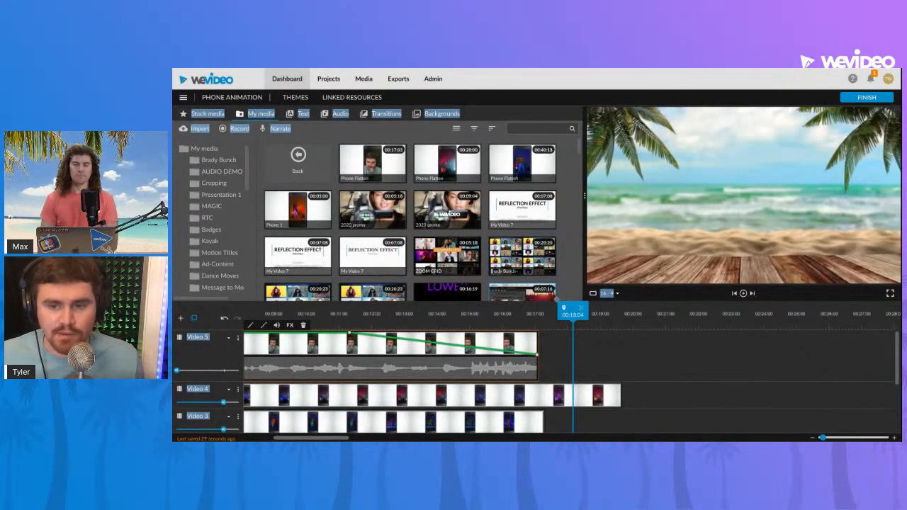
pyautogui.moveTo(571, 312); pyautogui.dragTo(172, 313)
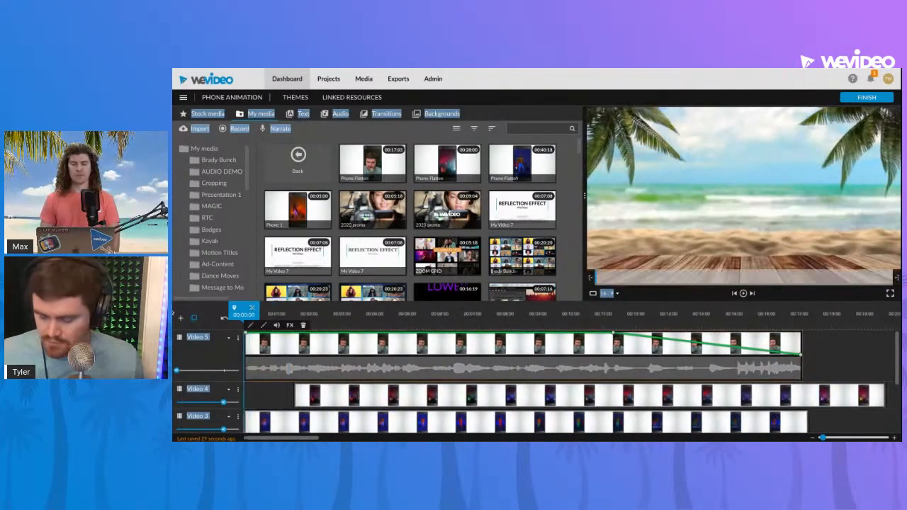